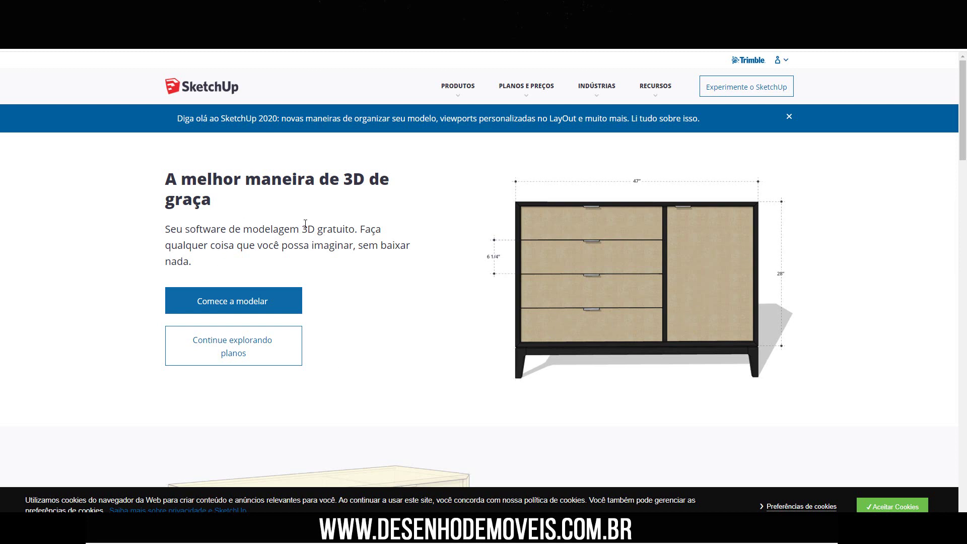
Start modelling, dismiss the translate popup, and accept the terms with 'Concordo' and 'Está bem'
click(253, 306)
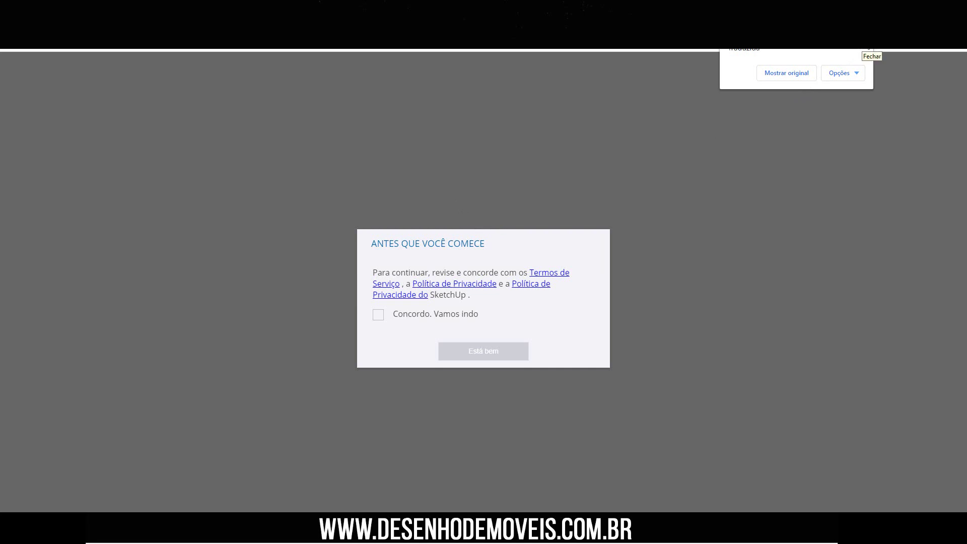
click(868, 47)
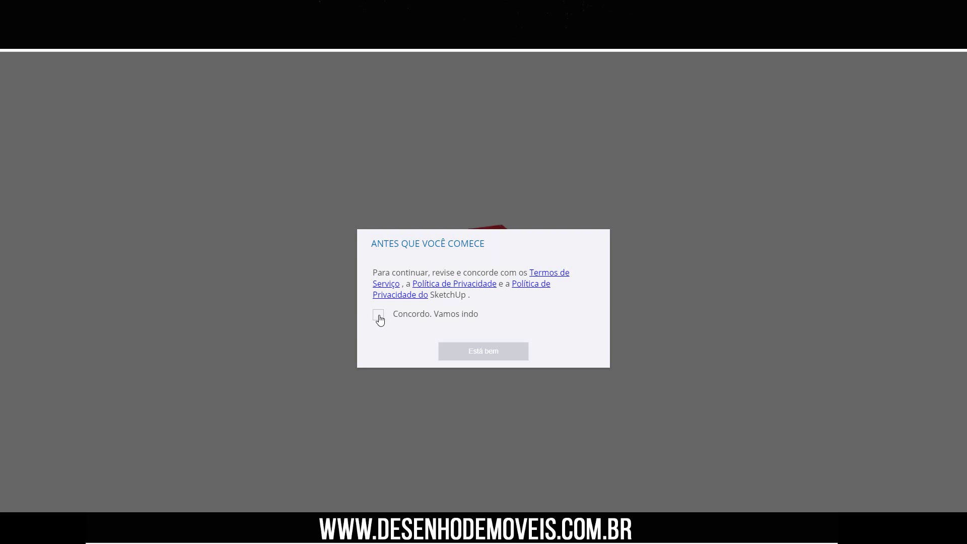
click(379, 315)
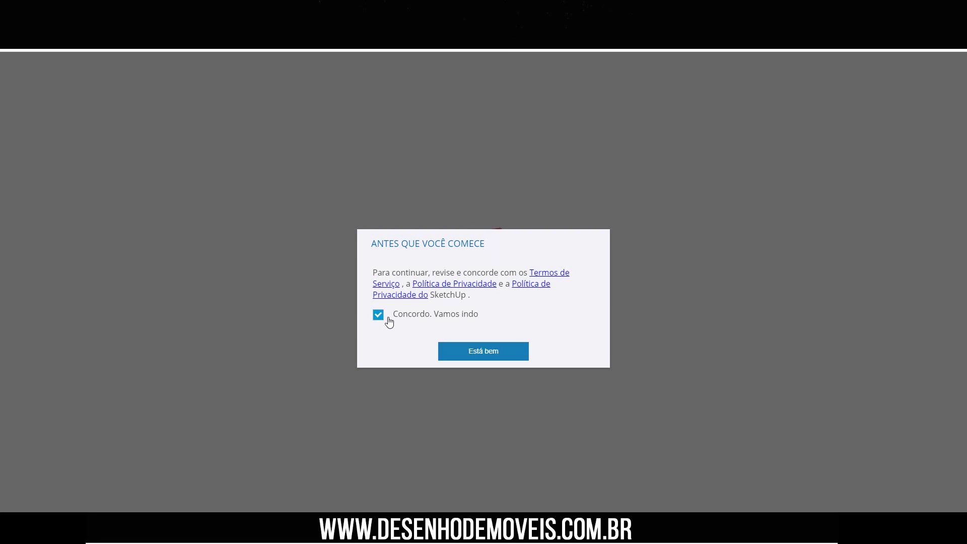
click(508, 358)
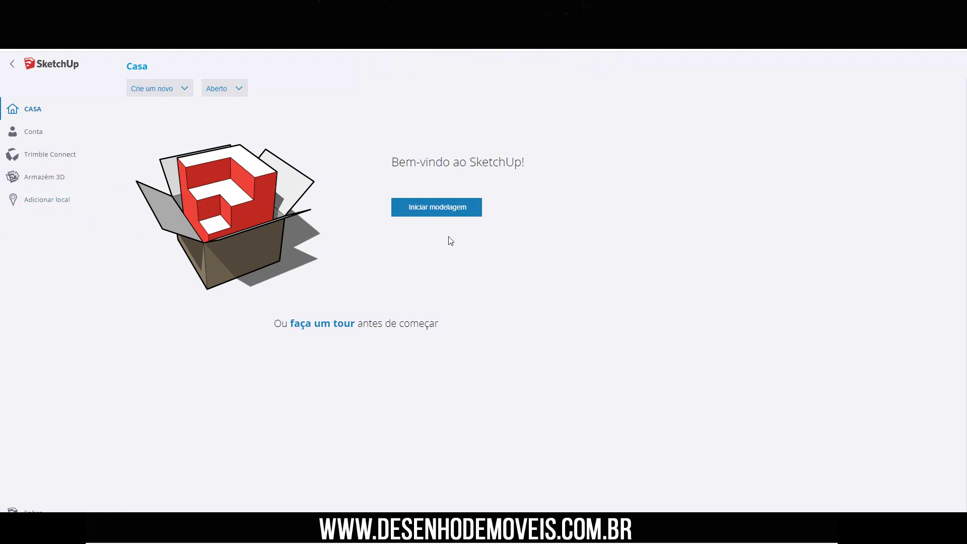
Start a new model with 'Iniciar modelagem' and orbit to a higher viewpoint
click(459, 213)
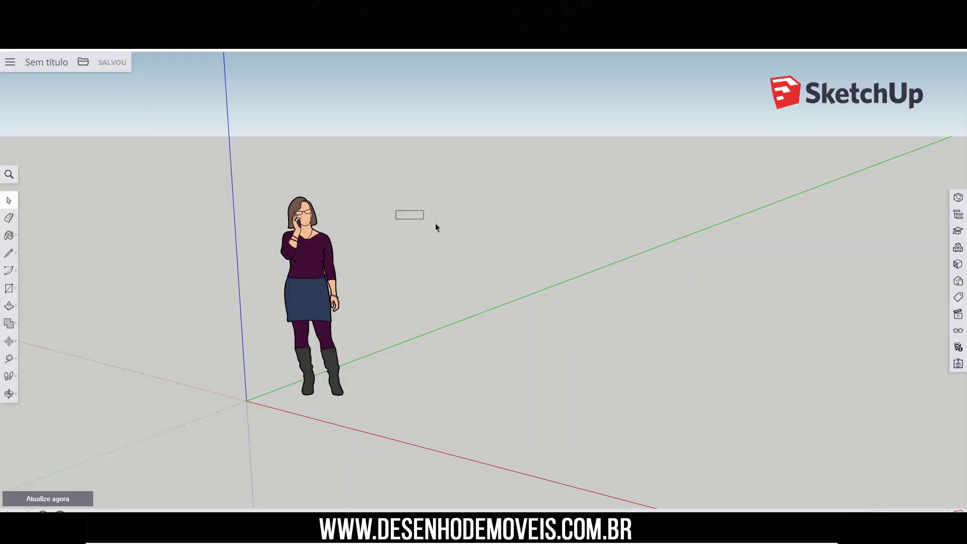
mouse_move(277, 213)
middle_down()
mouse_move(267, 255)
mouse_move(401, 161)
mouse_move(336, 288)
mouse_move(460, 205)
mouse_move(288, 220)
mouse_move(392, 196)
mouse_move(496, 267)
mouse_move(408, 273)
mouse_move(576, 289)
mouse_move(388, 248)
mouse_move(535, 257)
mouse_move(304, 261)
mouse_move(282, 224)
mouse_move(437, 230)
middle_up()
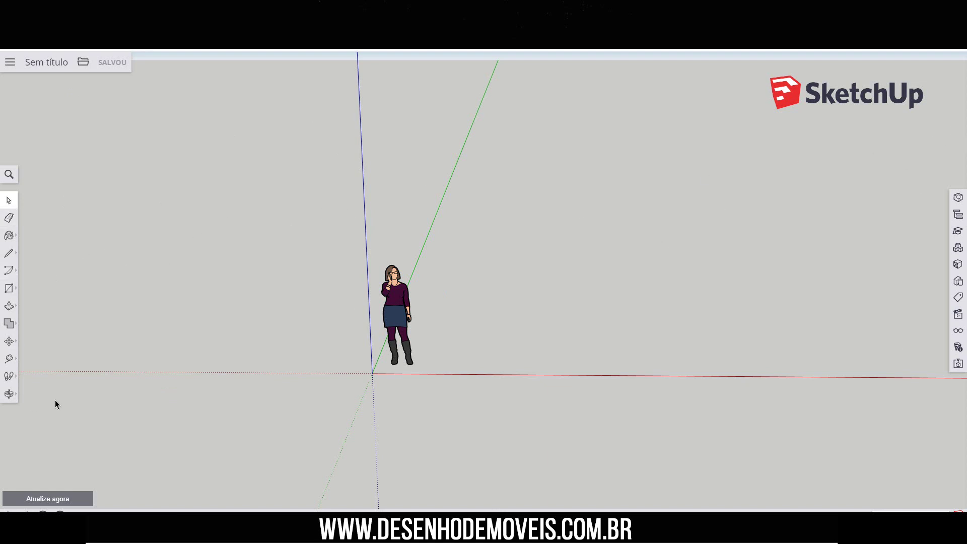
Draw the large ground rectangle starting from the origin
click(10, 291)
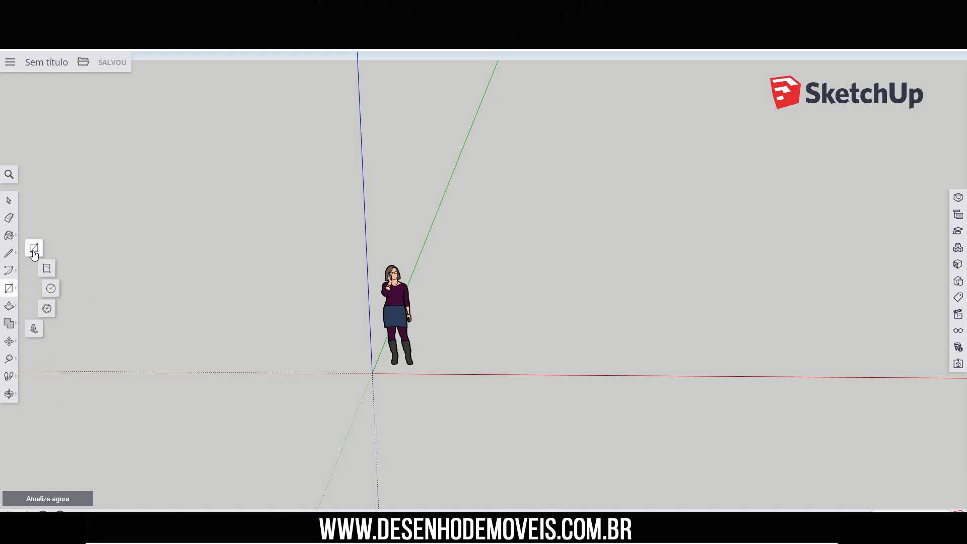
click(7, 292)
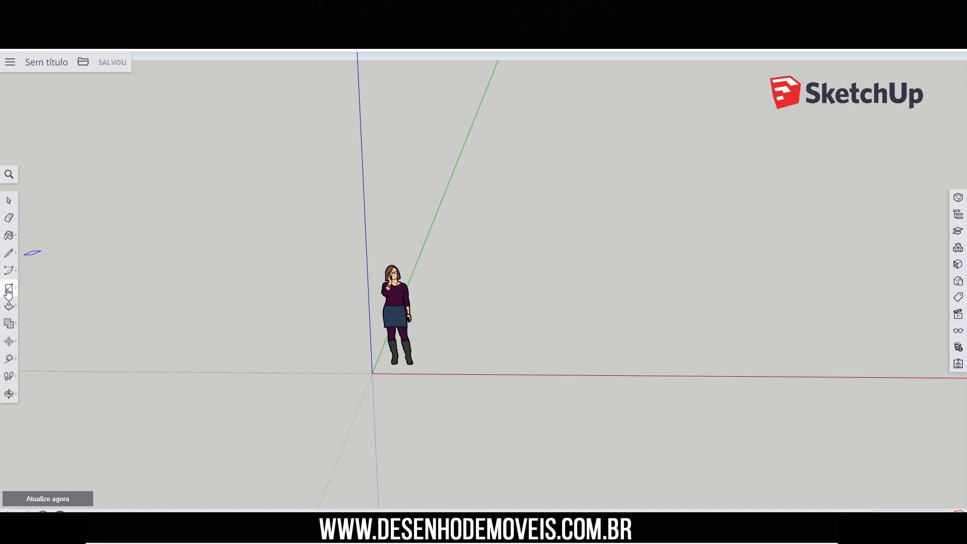
click(373, 372)
click(614, 244)
Draw two overlapping rectangles inside the slab and erase the crossing edge that splits the footprint
mouse_move(612, 280)
middle_down()
mouse_move(367, 298)
mouse_move(345, 276)
middle_up()
click(343, 274)
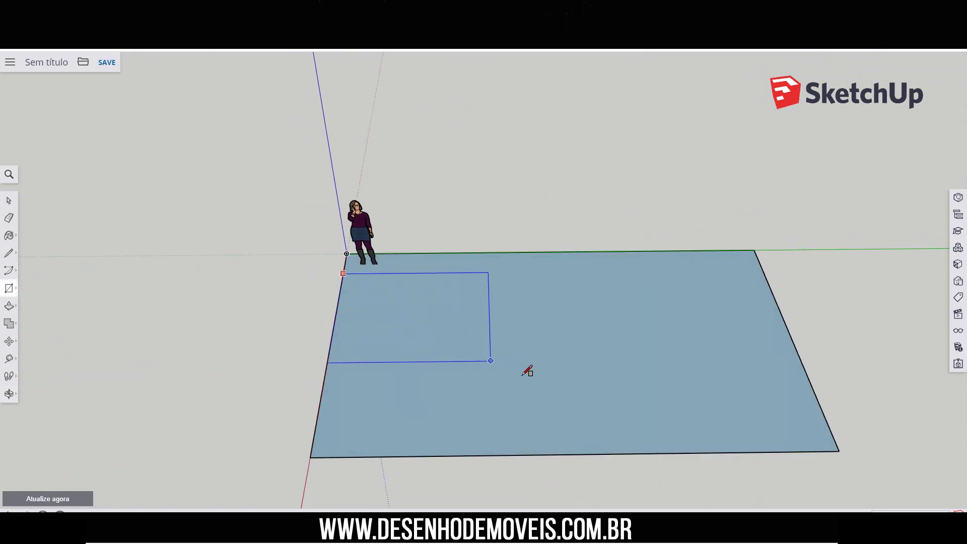
click(582, 454)
click(385, 337)
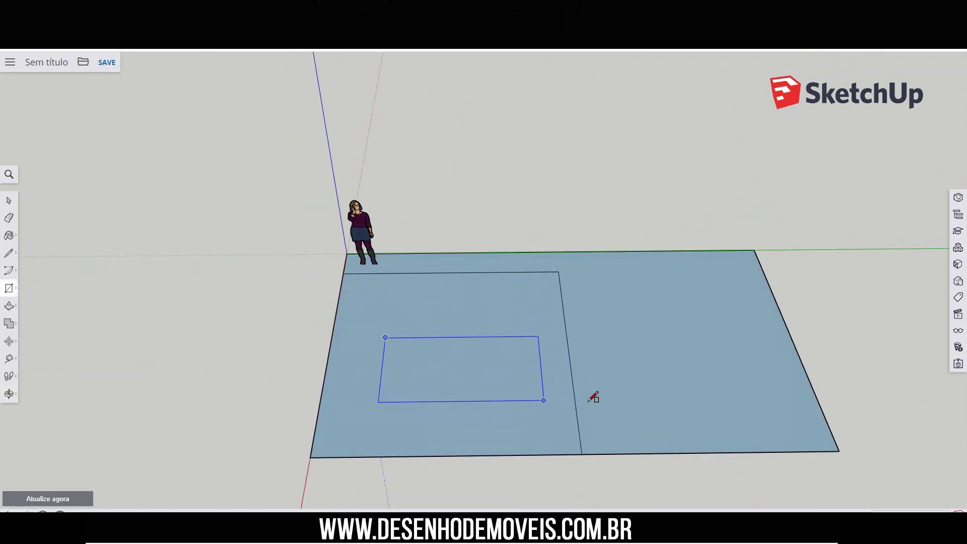
click(651, 383)
middle_drag(415, 356, 69, 272)
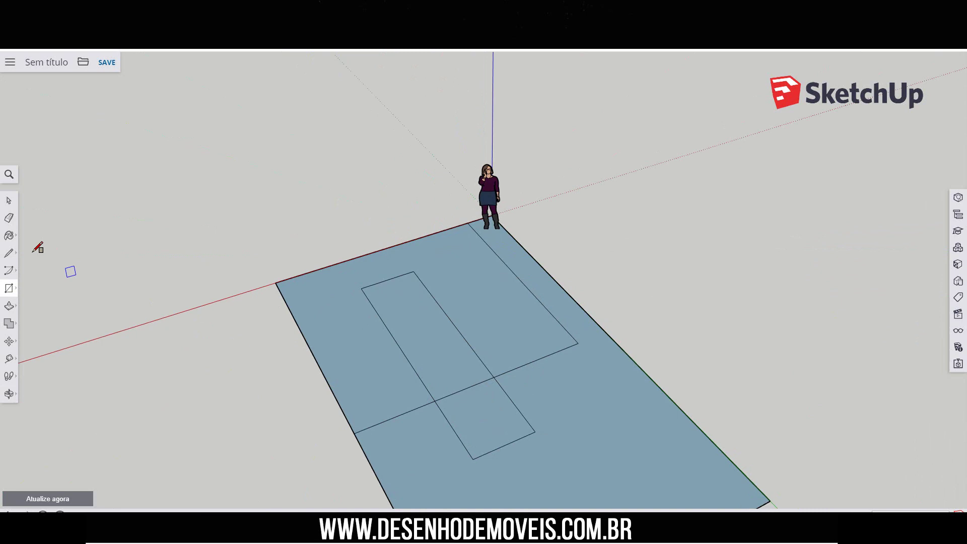
click(18, 221)
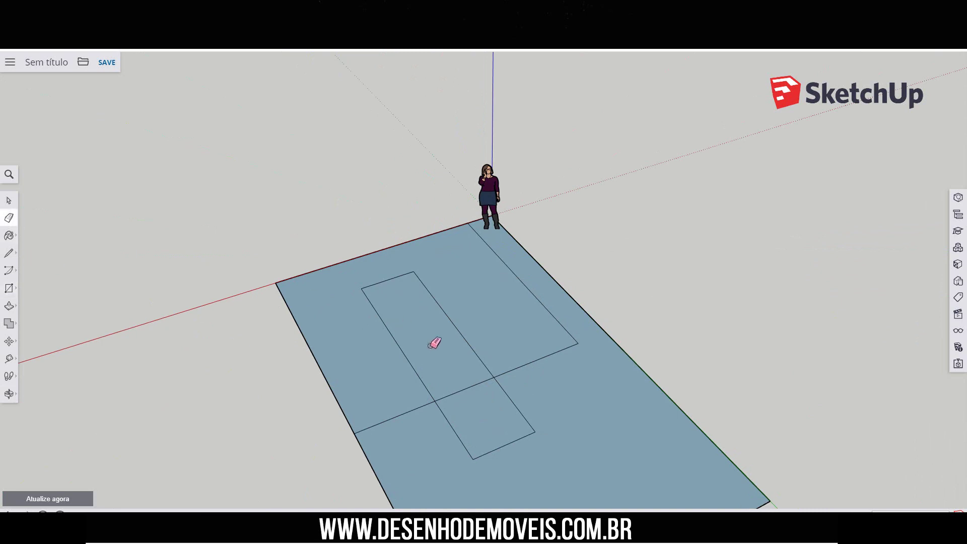
click(476, 389)
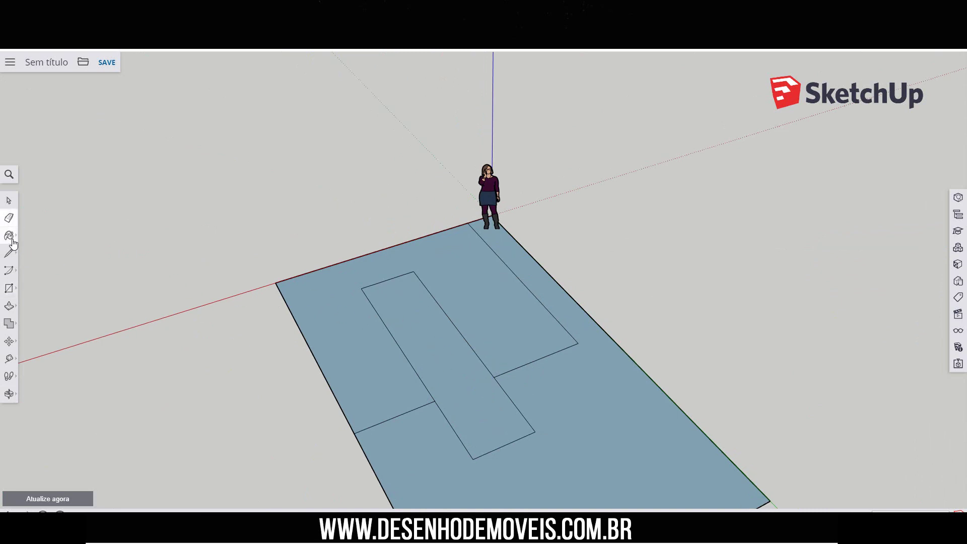
Push/Pull the L-shaped face and the floor strip up into tall blocks and a pillar
click(9, 305)
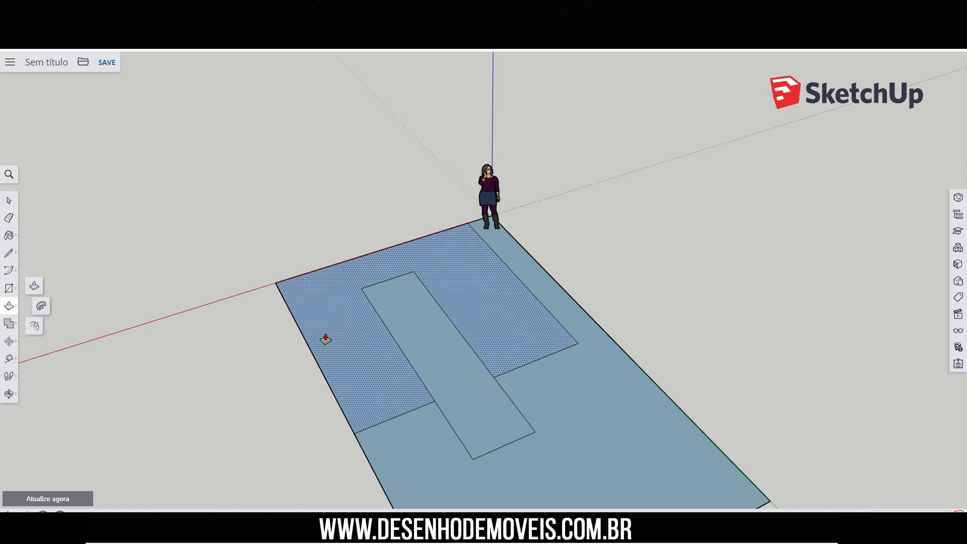
drag(326, 338, 306, 231)
middle_drag(402, 264, 410, 331)
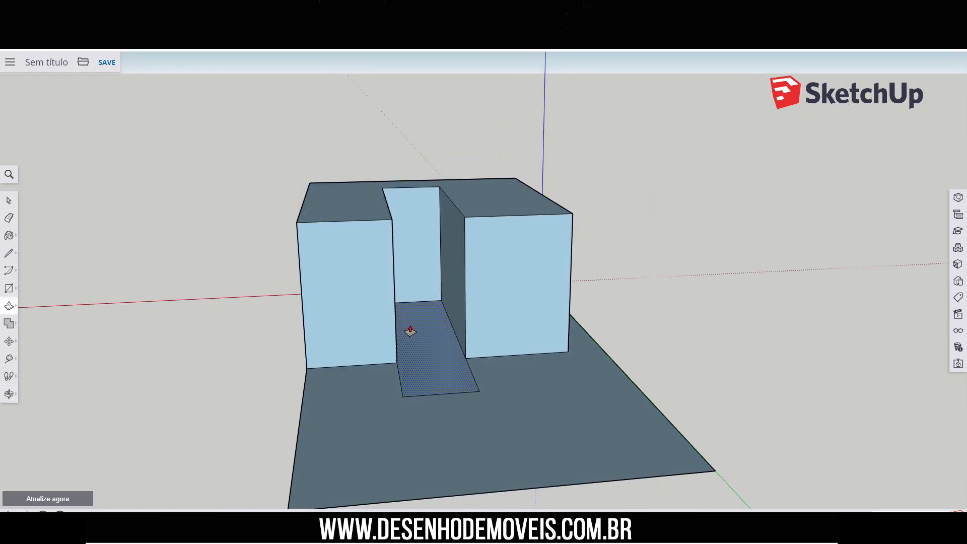
drag(410, 331, 398, 215)
middle_drag(384, 247, 253, 270)
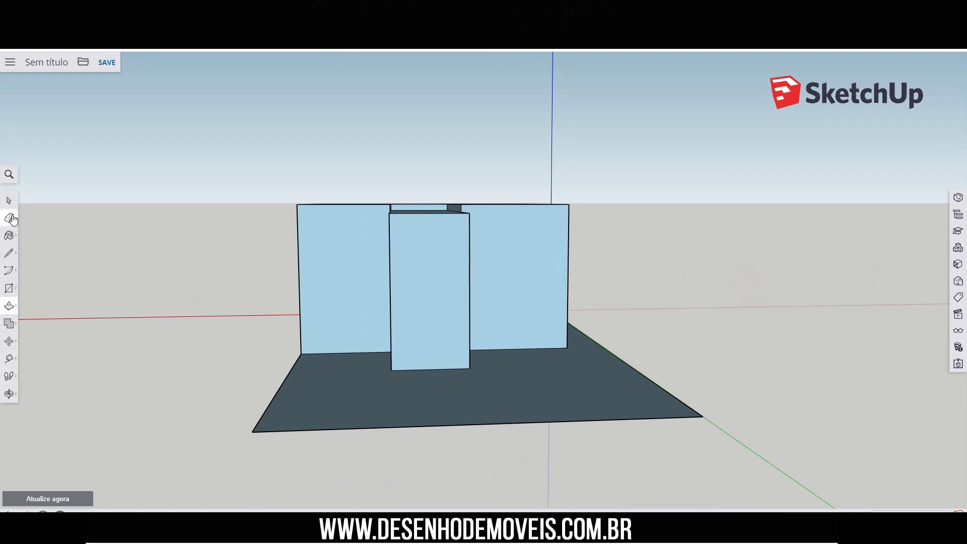
click(17, 276)
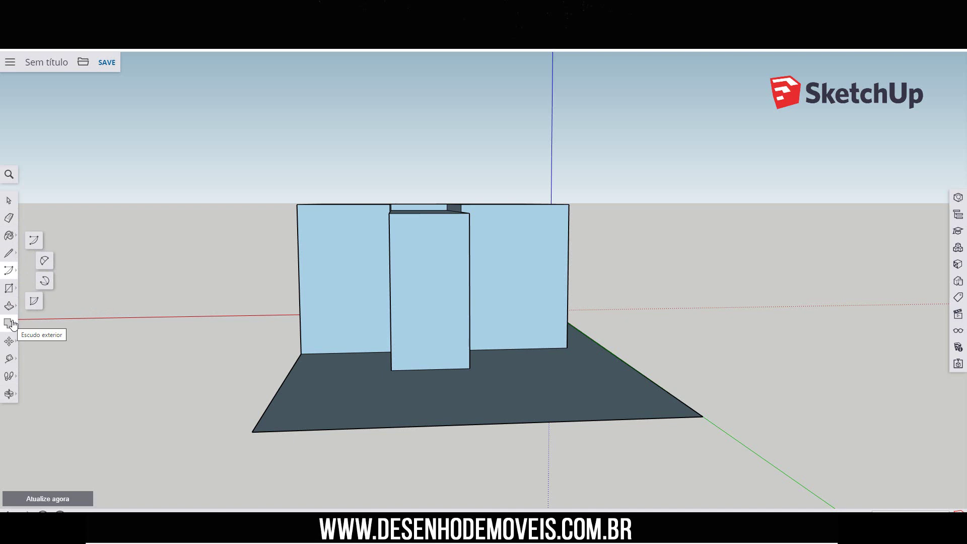
key(q)
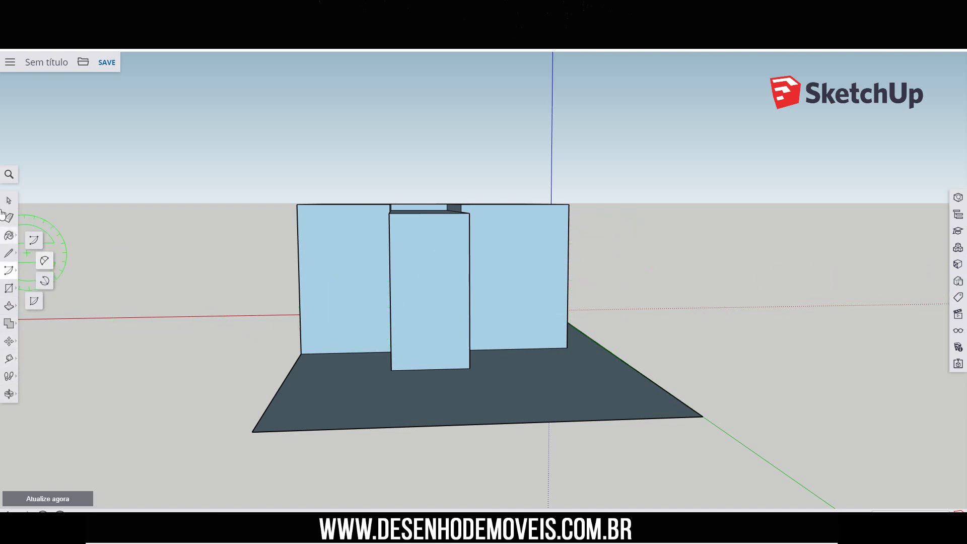
Paint all the block's side faces with the purple Helen_Blouse material
click(11, 236)
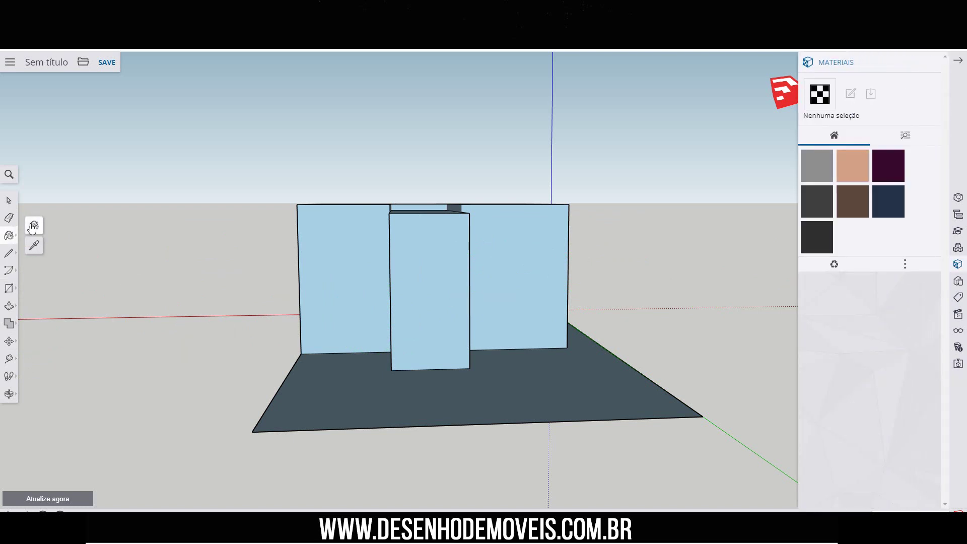
click(883, 170)
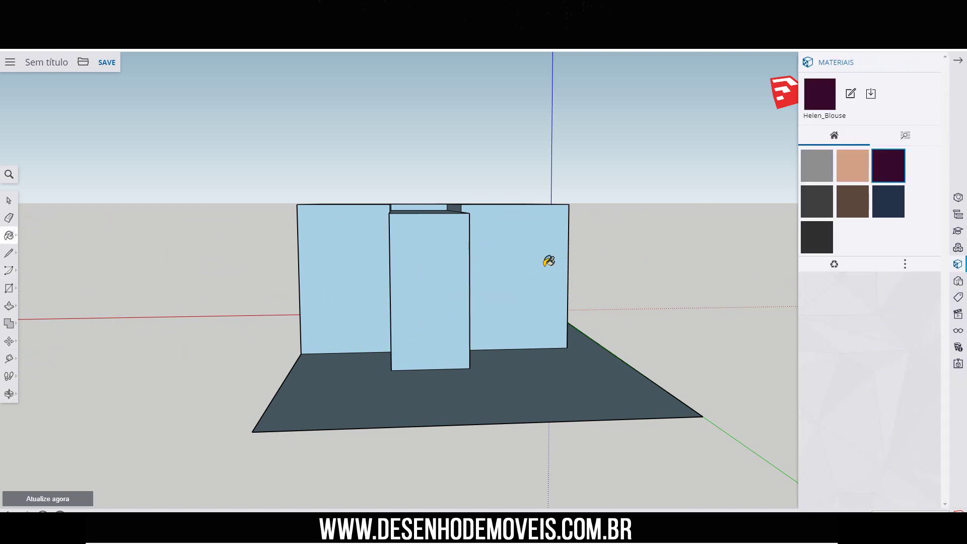
mouse_move(397, 170)
middle_down()
mouse_move(567, 280)
mouse_move(474, 280)
mouse_move(501, 266)
middle_up()
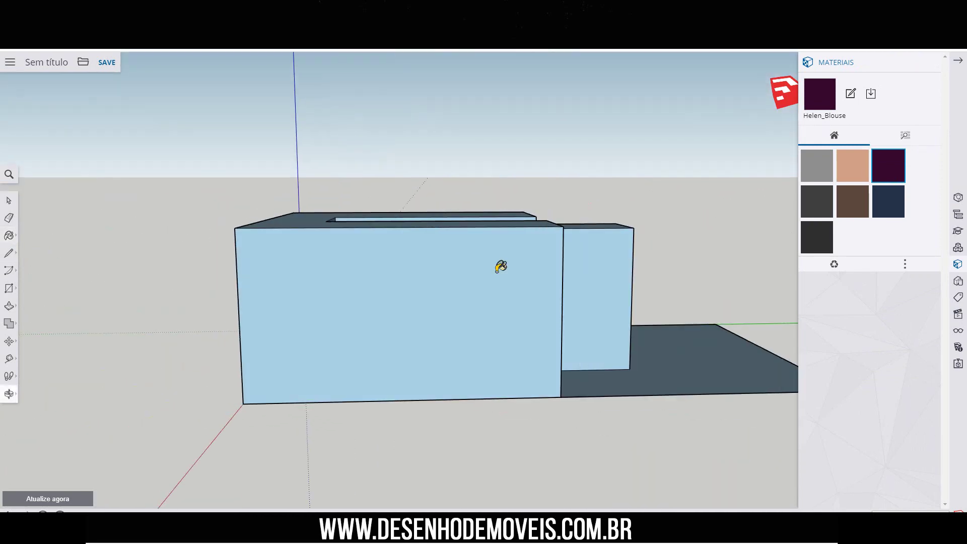
click(494, 263)
click(621, 256)
mouse_move(621, 256)
middle_down()
mouse_move(442, 269)
mouse_move(532, 259)
middle_up()
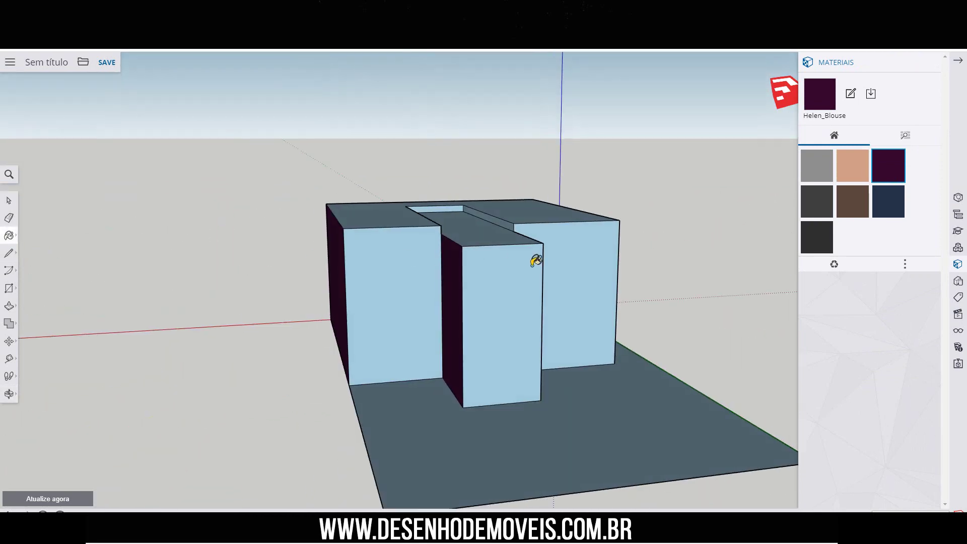
click(533, 259)
click(571, 255)
click(360, 274)
mouse_move(360, 274)
middle_down()
mouse_move(290, 288)
mouse_move(514, 270)
middle_up()
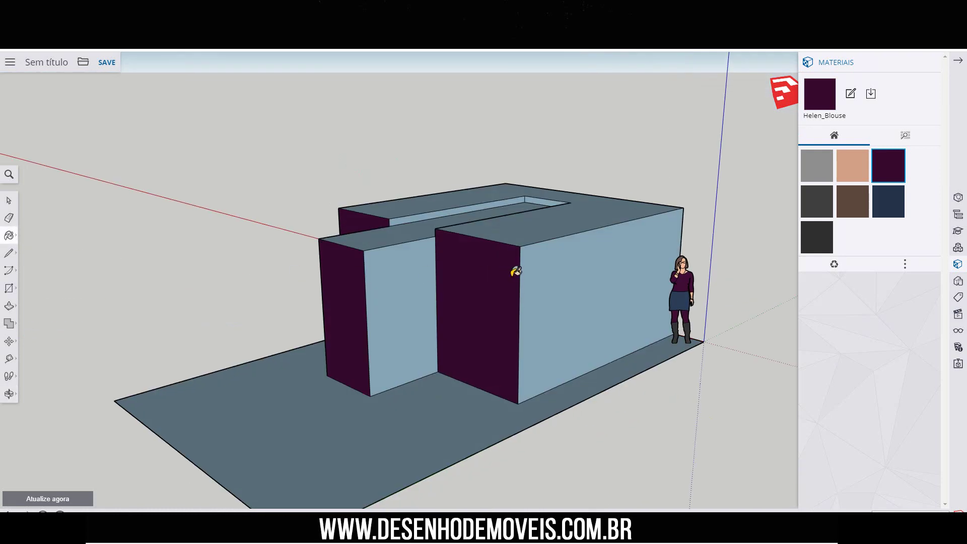
click(375, 281)
click(529, 265)
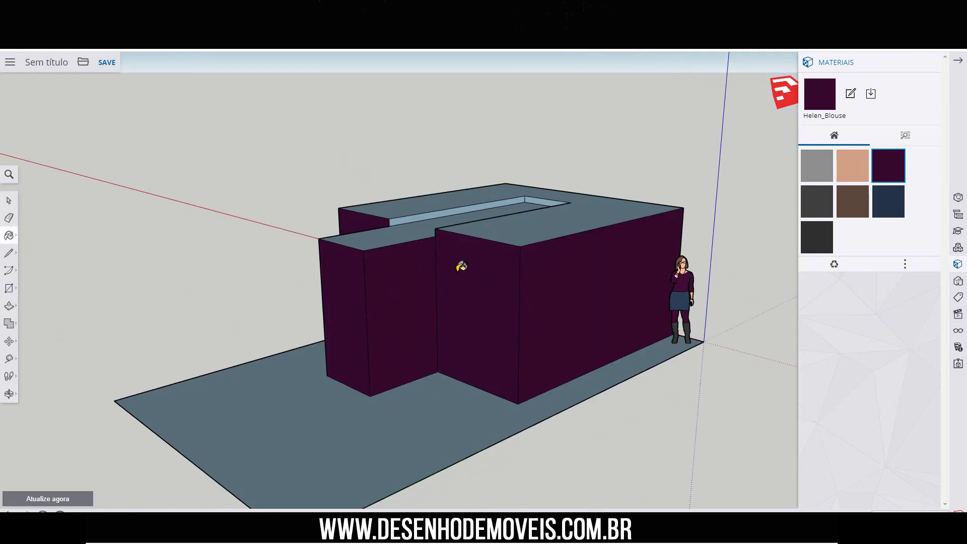
click(384, 237)
Paint the top faces, including the tall block's strip, with tan Helen_Skin
mouse_move(384, 237)
middle_down()
mouse_move(792, 243)
mouse_move(865, 176)
middle_up()
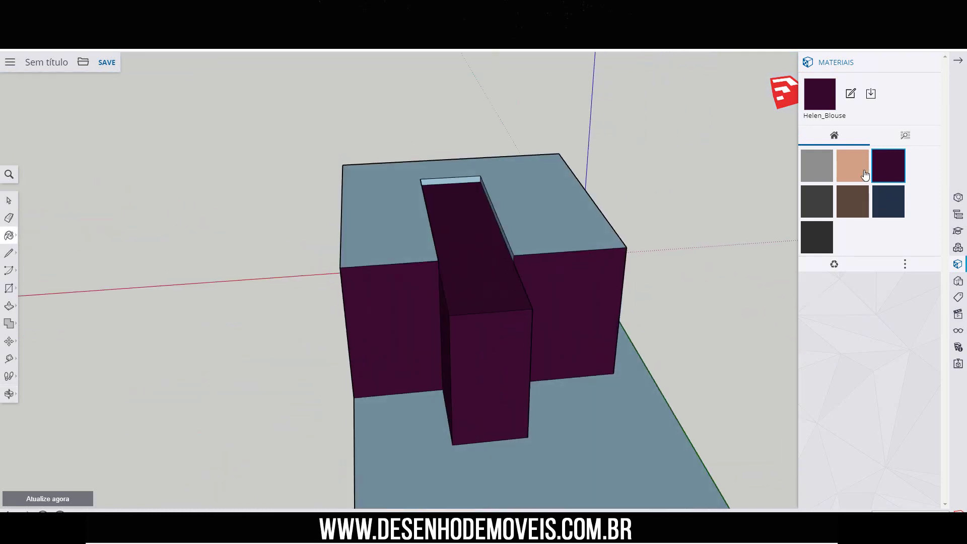
click(856, 169)
click(404, 192)
click(437, 177)
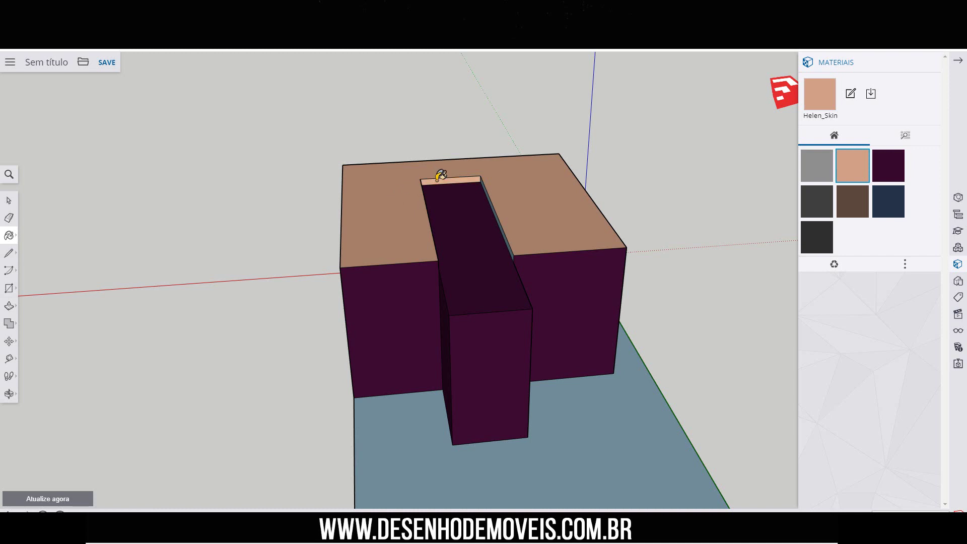
scroll(475, 183, up, 3)
mouse_move(475, 184)
middle_down()
mouse_move(388, 181)
mouse_move(417, 232)
mouse_move(619, 214)
mouse_move(535, 218)
middle_up()
scroll(533, 228, down, 3)
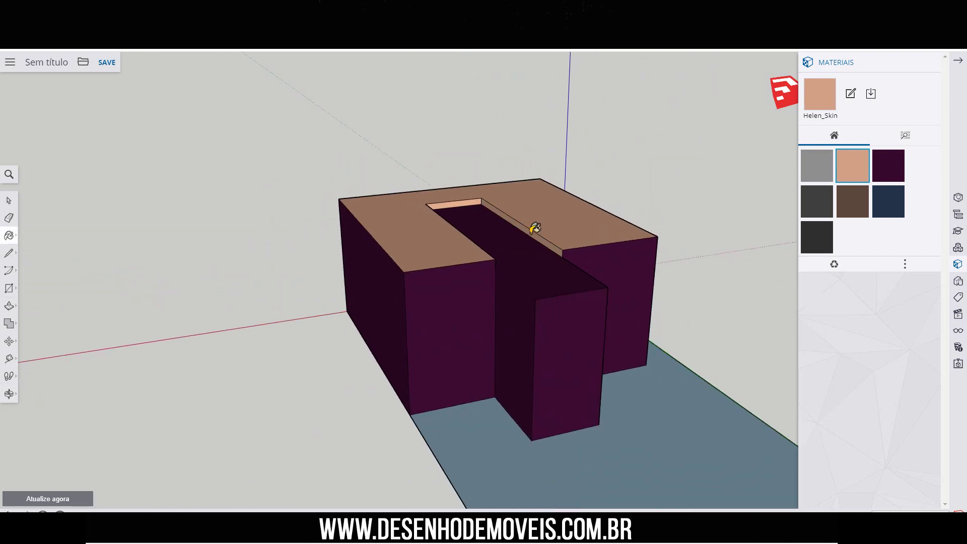
scroll(535, 228, down, 3)
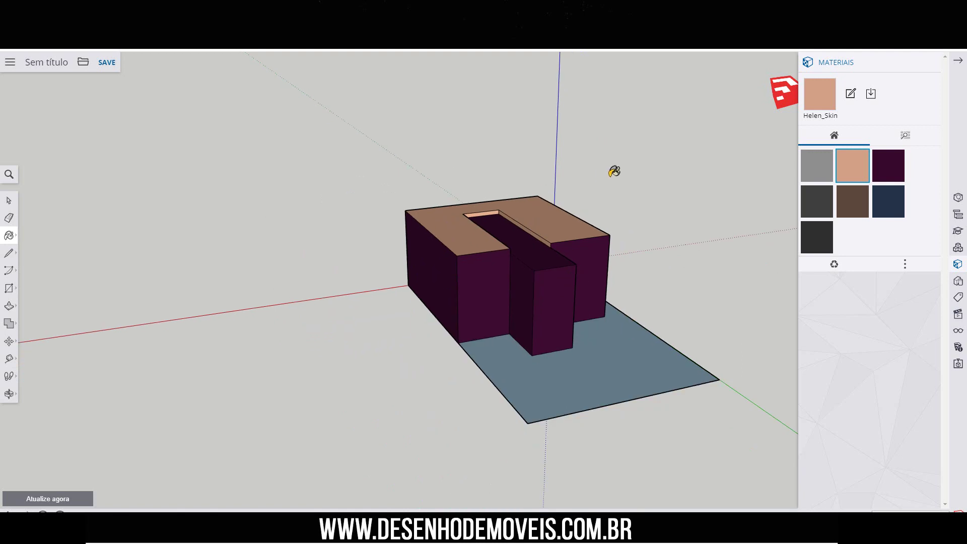
Switch back to the Select tool and orbit and zoom to review the painted model
click(9, 200)
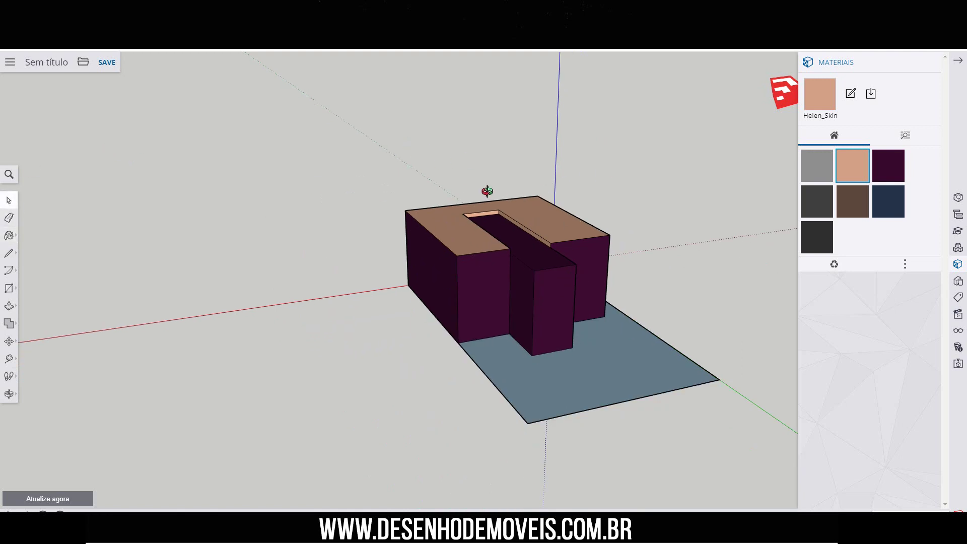
middle_drag(487, 191, 545, 225)
scroll(521, 233, up, 2)
scroll(527, 243, up, 3)
scroll(528, 243, up, 2)
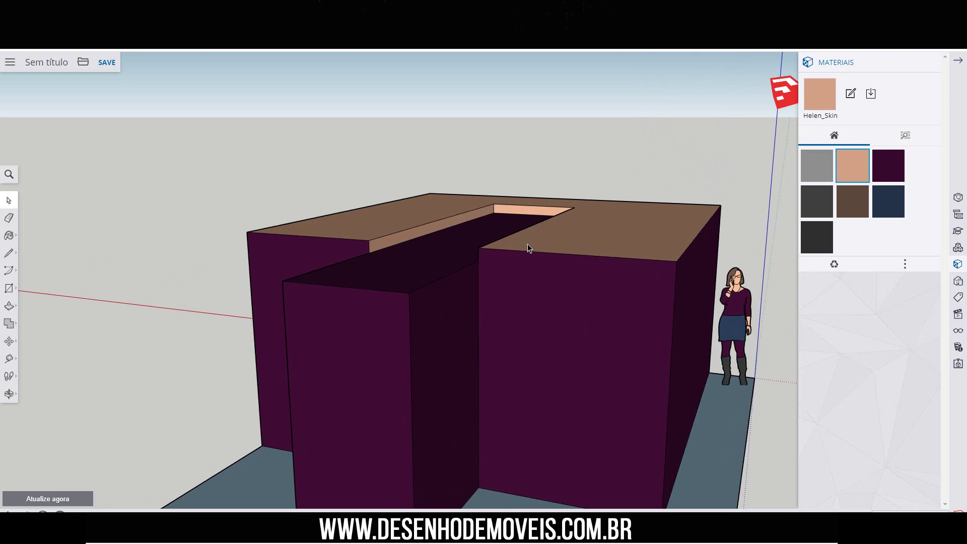
Save the model as 'Projeto' and return to the SketchUp home screen
click(106, 63)
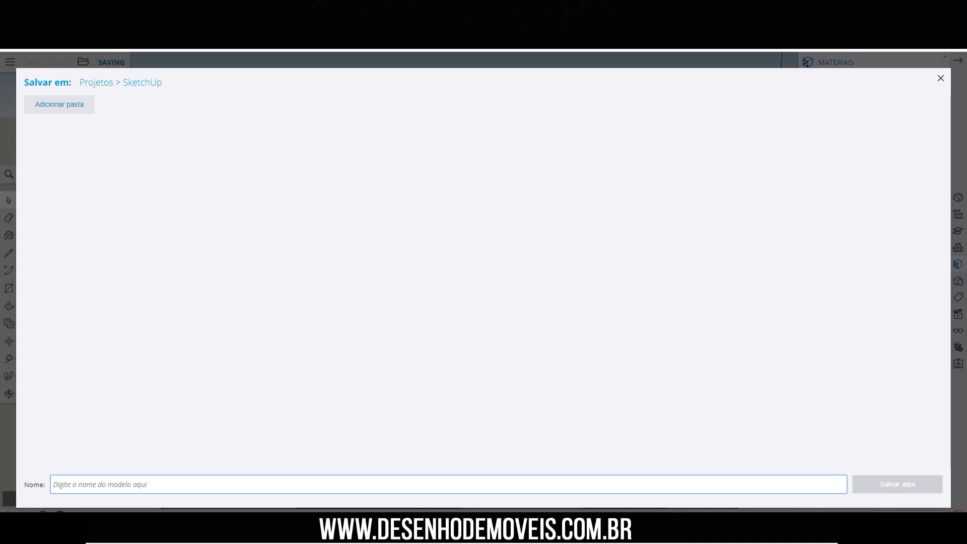
text(Pro)
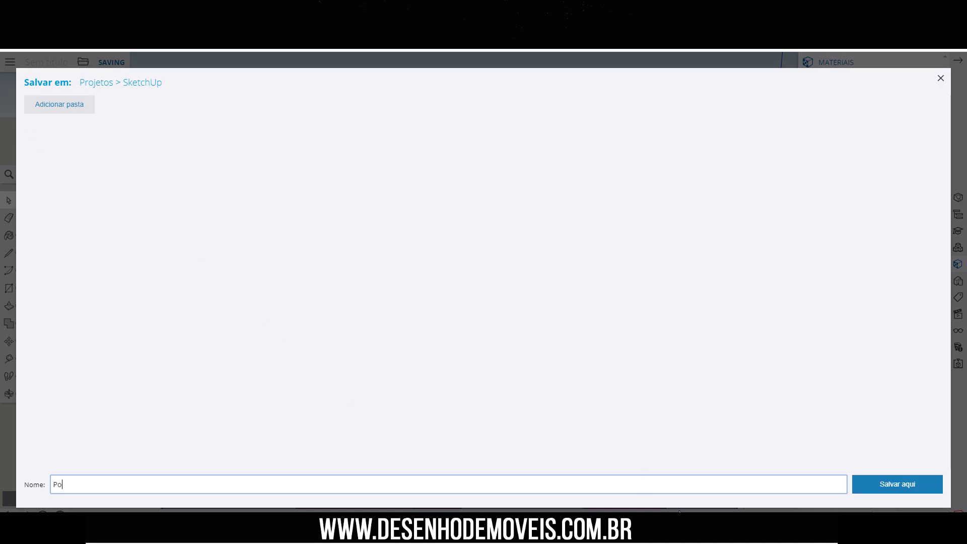
text(jeto)
click(901, 489)
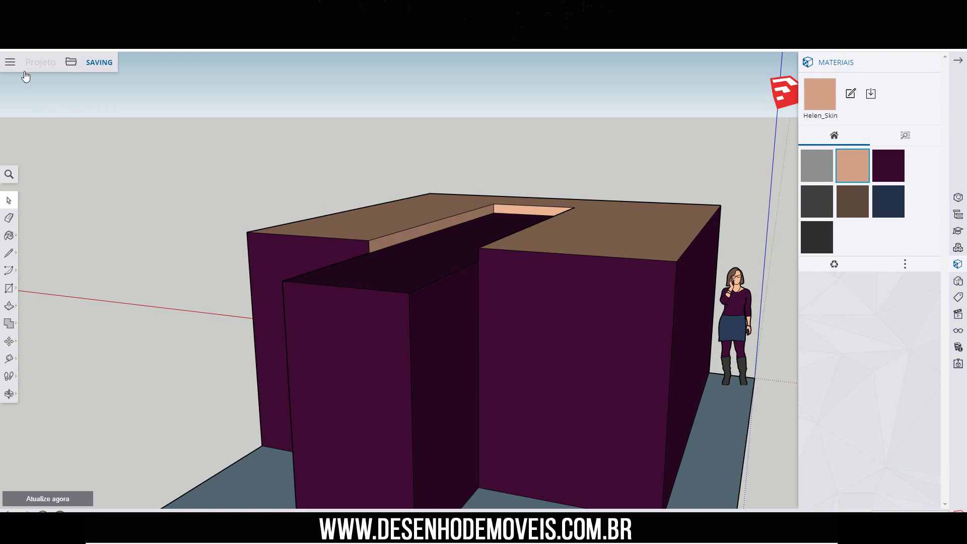
click(10, 62)
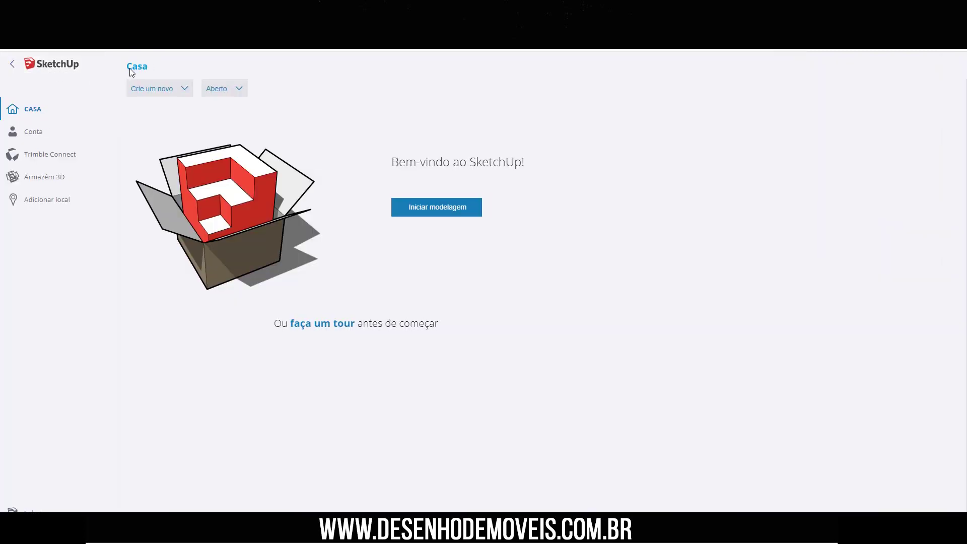
Return to the Projeto model, orbit to see it whole, and close the Materials panel
click(11, 63)
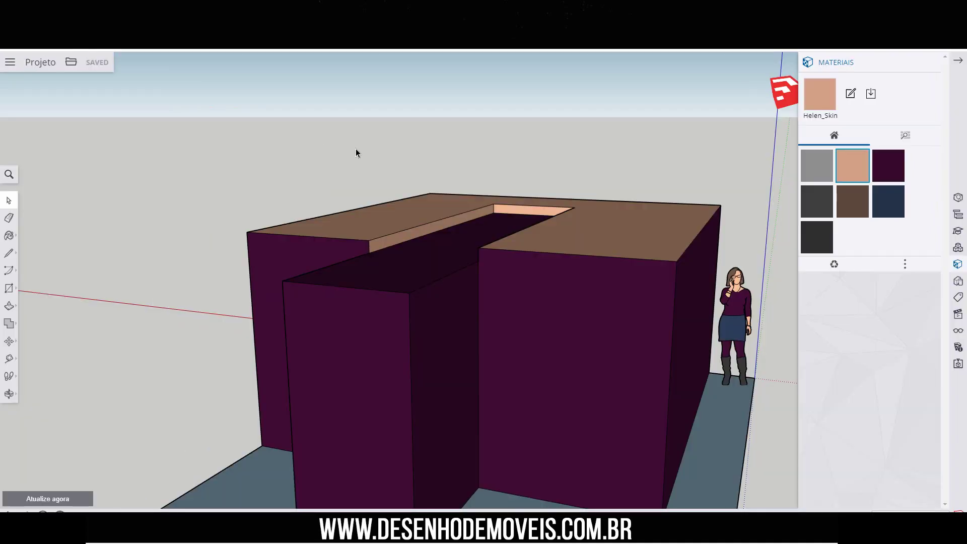
middle_drag(582, 228, 437, 282)
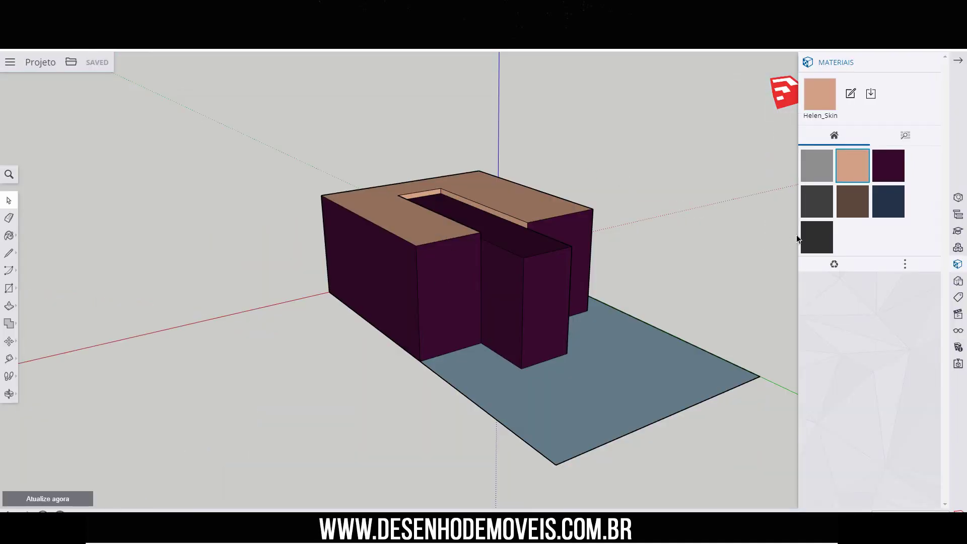
click(957, 60)
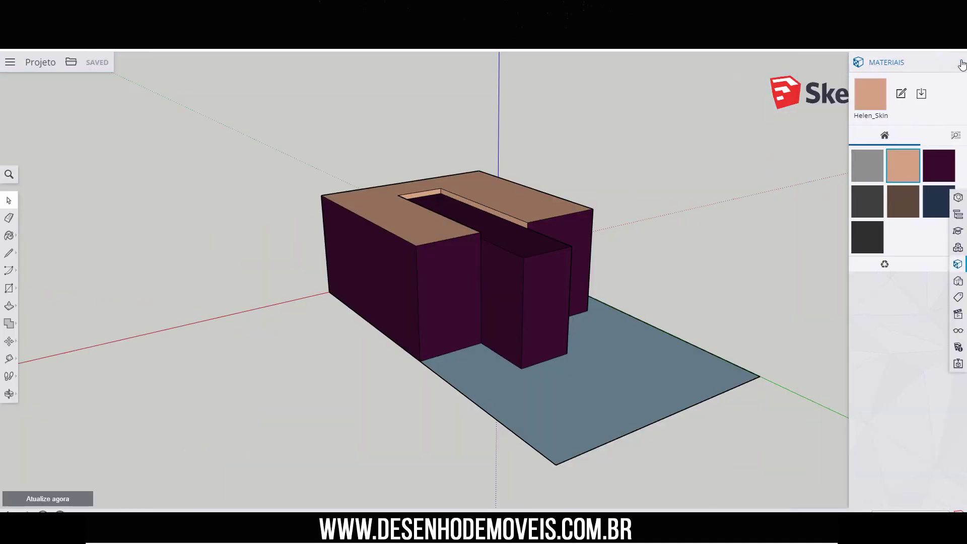
Open the Entity Info, Outliner, Instructor, Components, Styles, Tags and Display tray panels
click(956, 199)
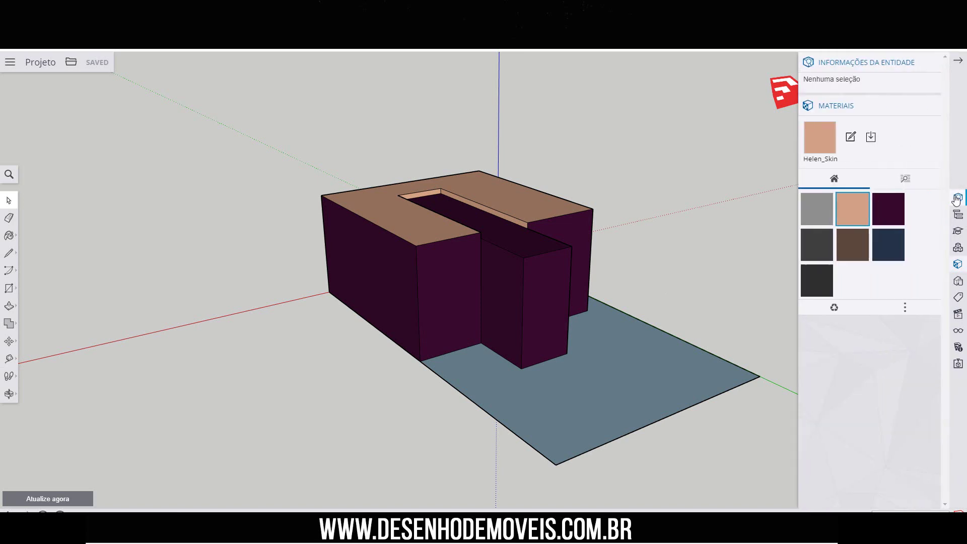
click(955, 215)
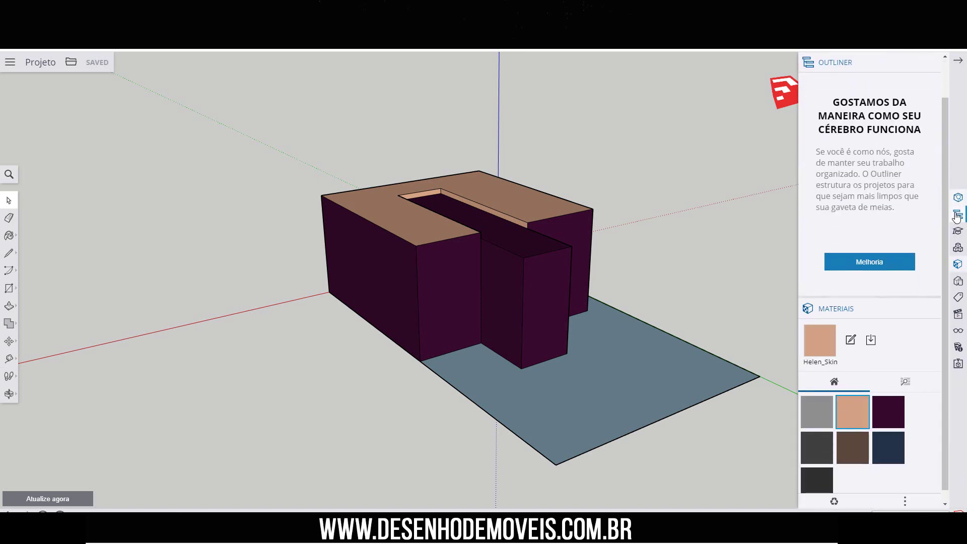
click(957, 231)
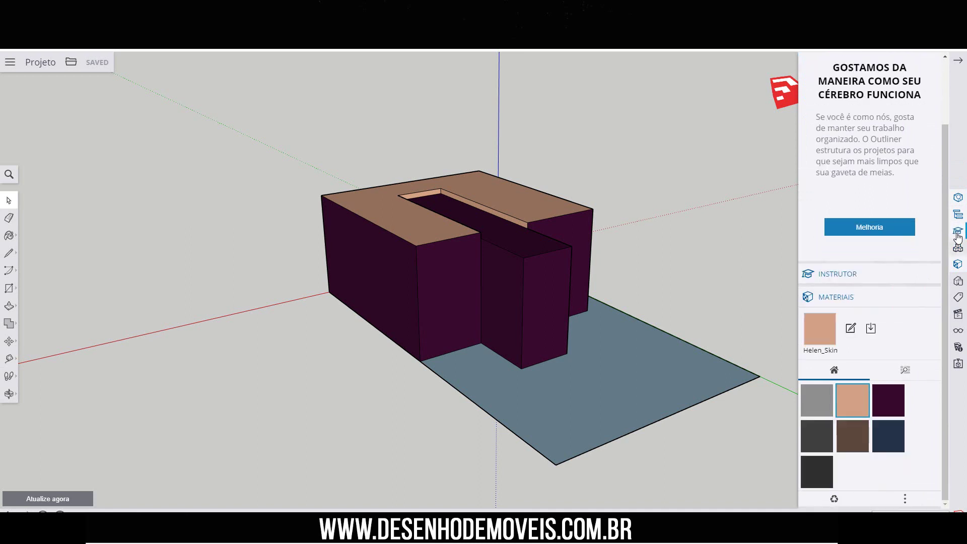
click(956, 247)
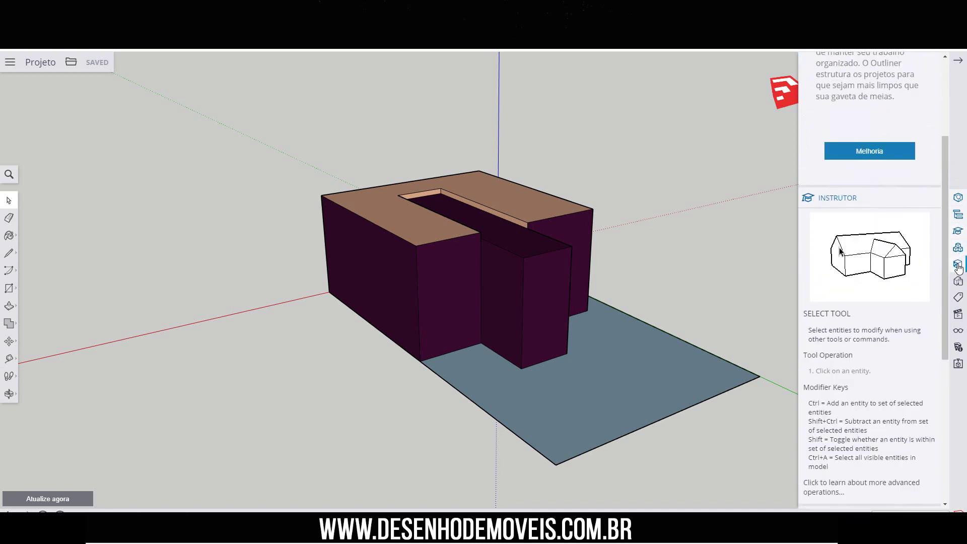
click(958, 281)
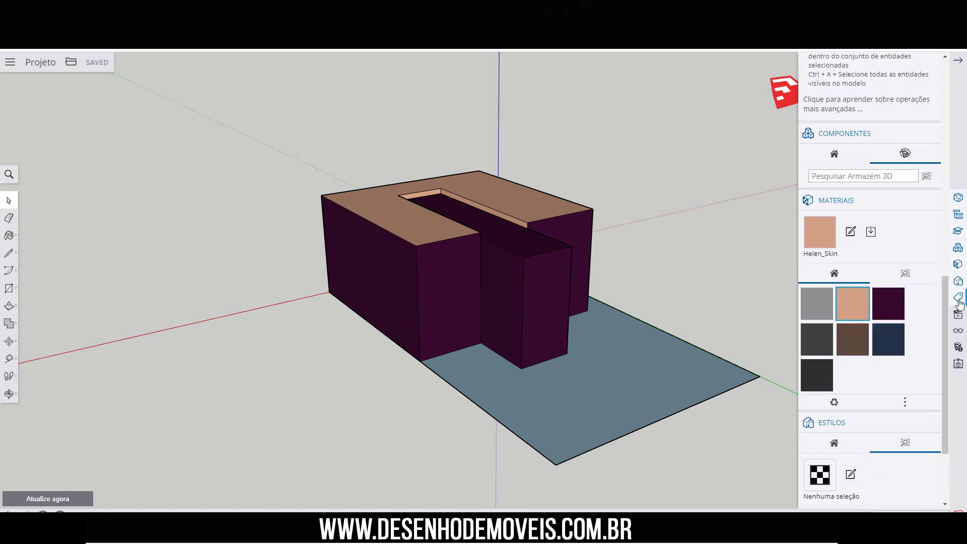
click(958, 298)
click(957, 331)
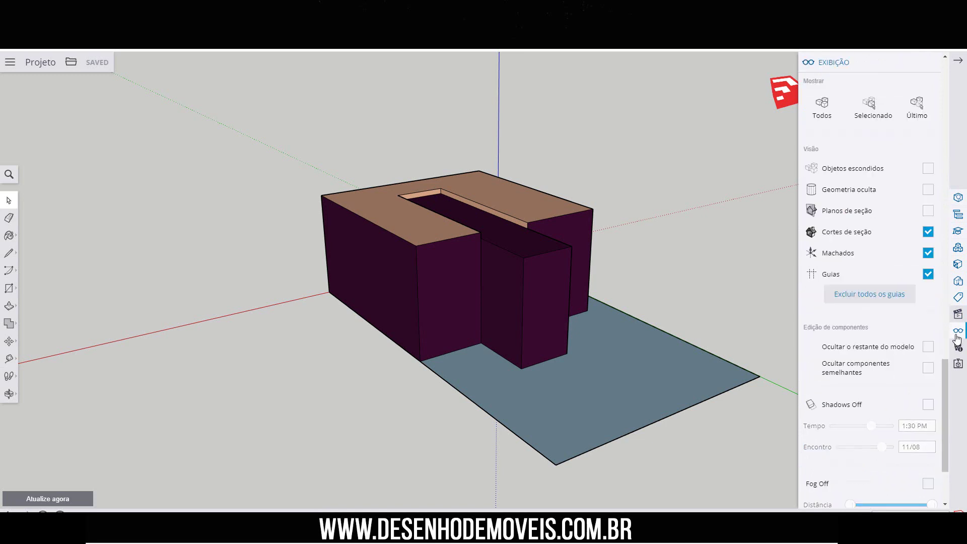
Turn on display of section planes, hidden geometry and hidden objects, then scroll up to the Styles list
scroll(893, 247, down, 2)
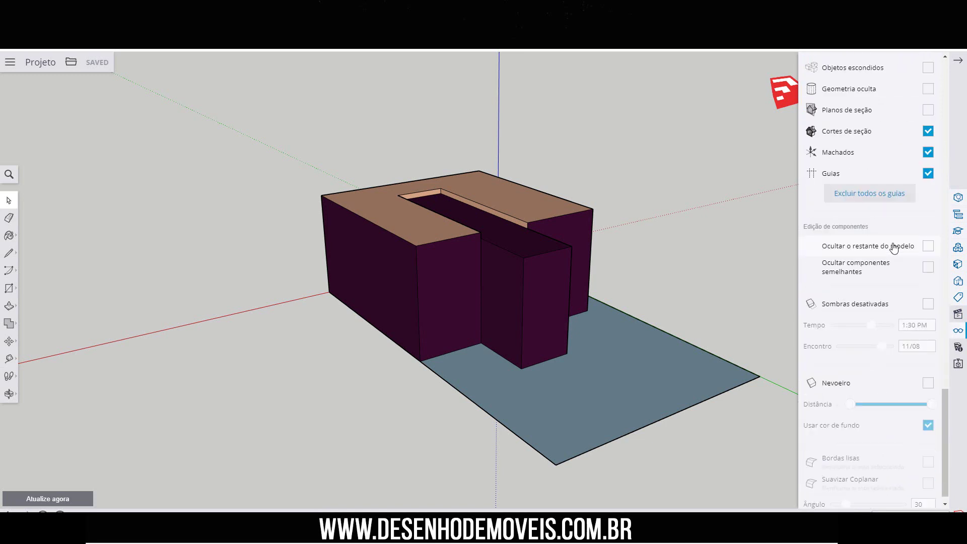
click(927, 111)
click(927, 89)
click(927, 68)
scroll(870, 278, up, 3)
scroll(871, 224, down, 2)
scroll(872, 222, up, 3)
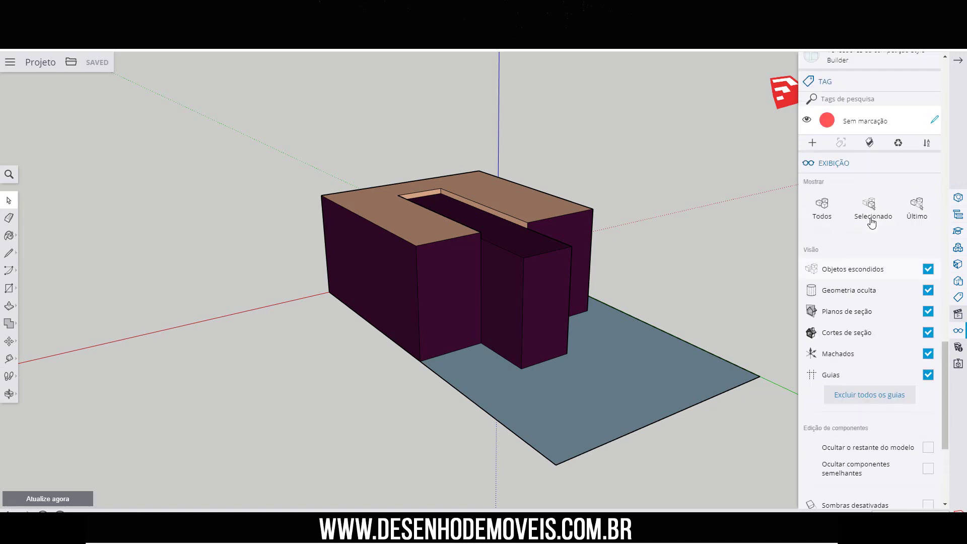
scroll(872, 223, up, 2)
scroll(872, 223, up, 3)
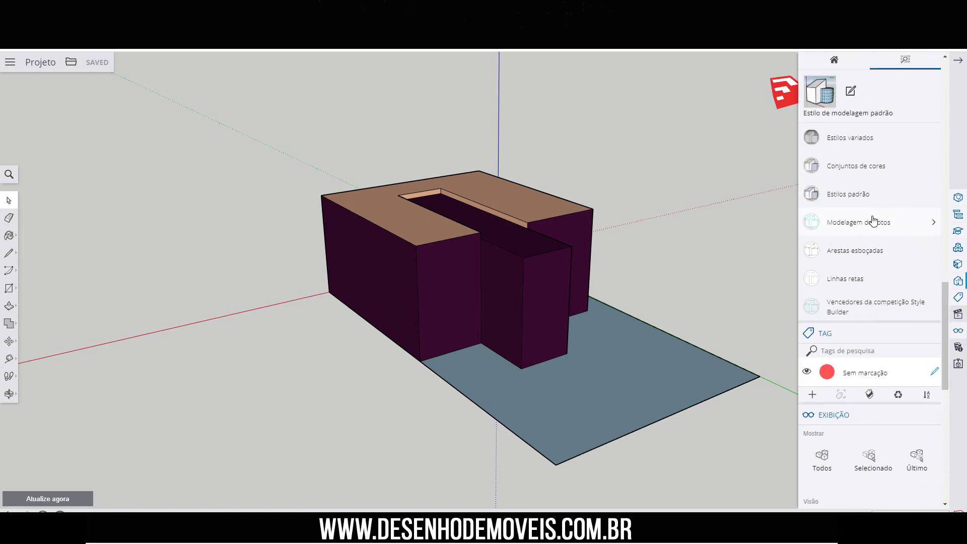
Open the 'Estilos variados' collection to apply the PSO Cursive sketchy style
click(862, 146)
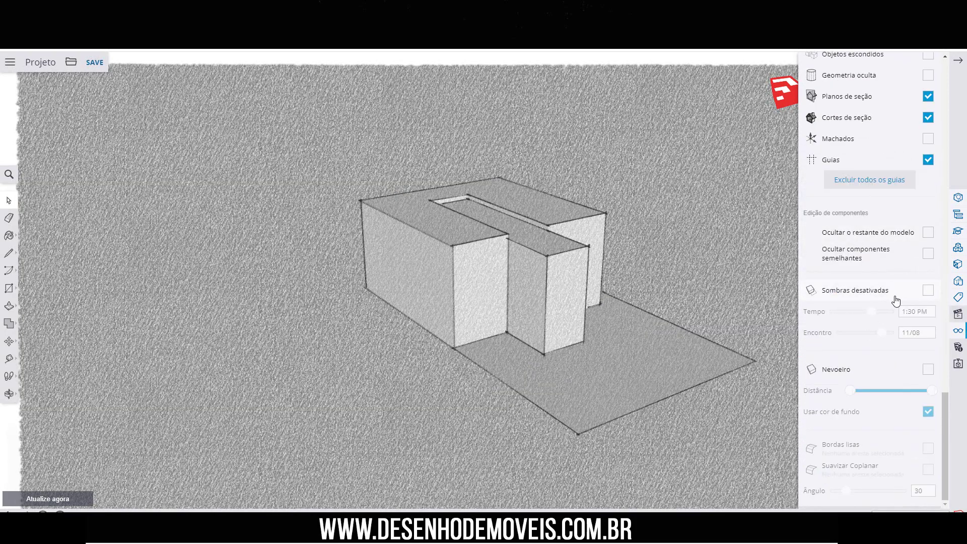
Toggle the Styles, Materials and Entity Info tray sections and orbit the sketchy building
click(958, 297)
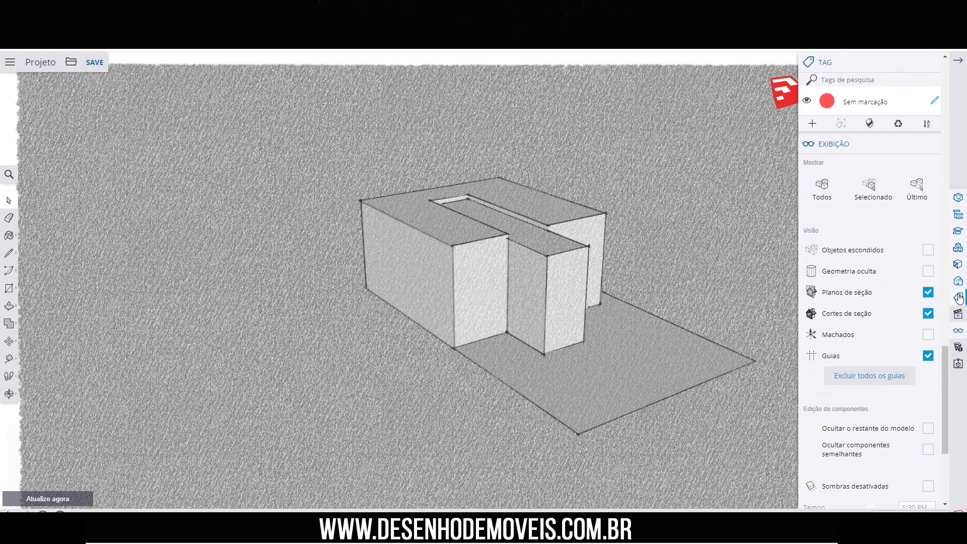
click(958, 281)
click(959, 266)
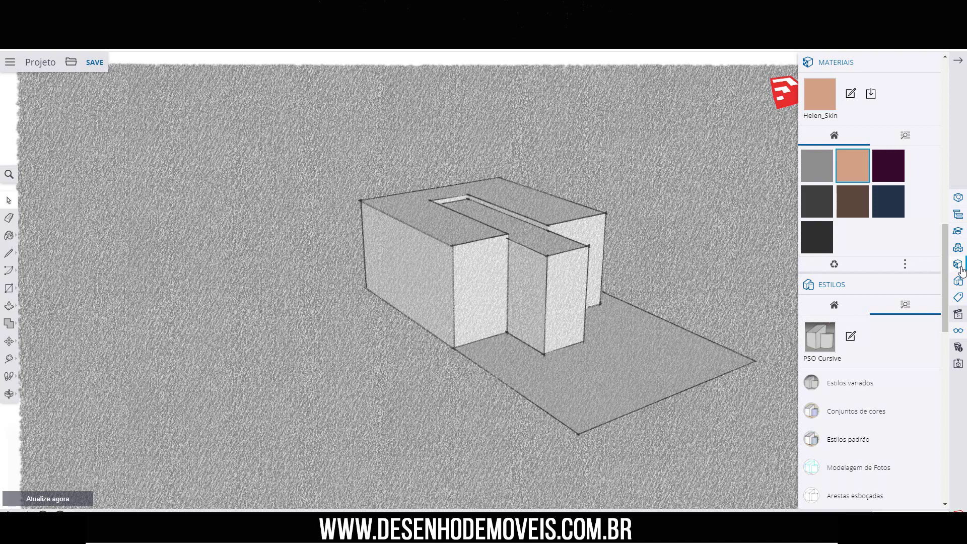
click(957, 248)
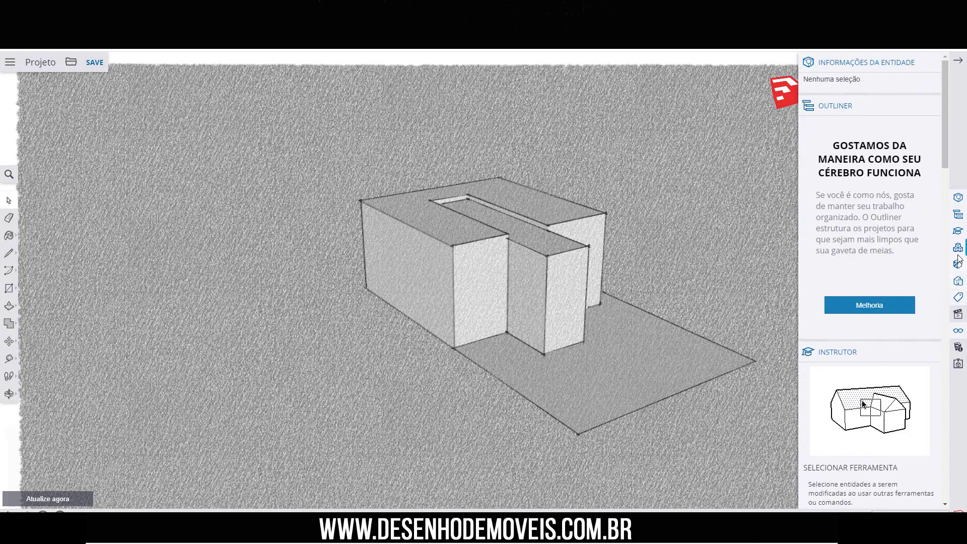
scroll(887, 410, down, 2)
scroll(889, 408, down, 5)
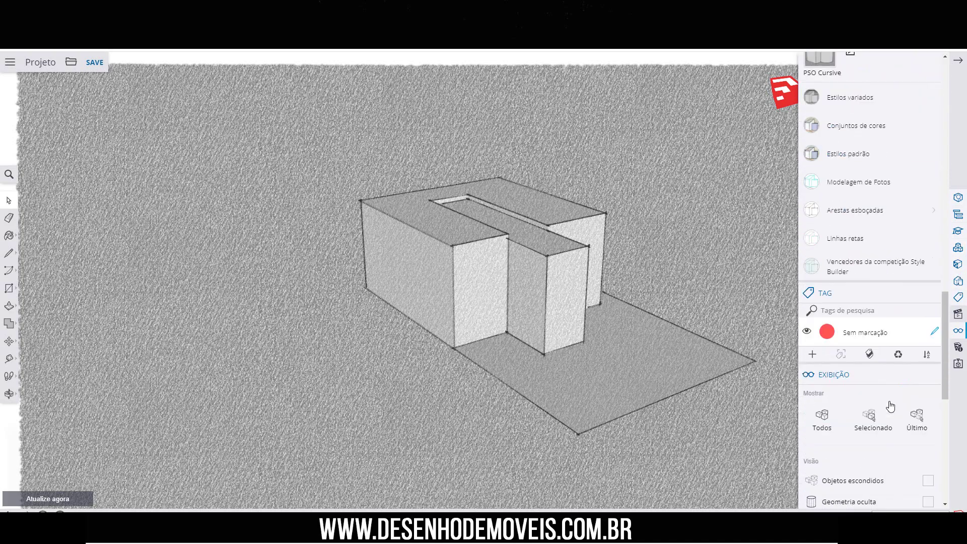
mouse_move(560, 262)
middle_down()
mouse_move(413, 228)
mouse_move(537, 364)
mouse_move(678, 291)
middle_up()
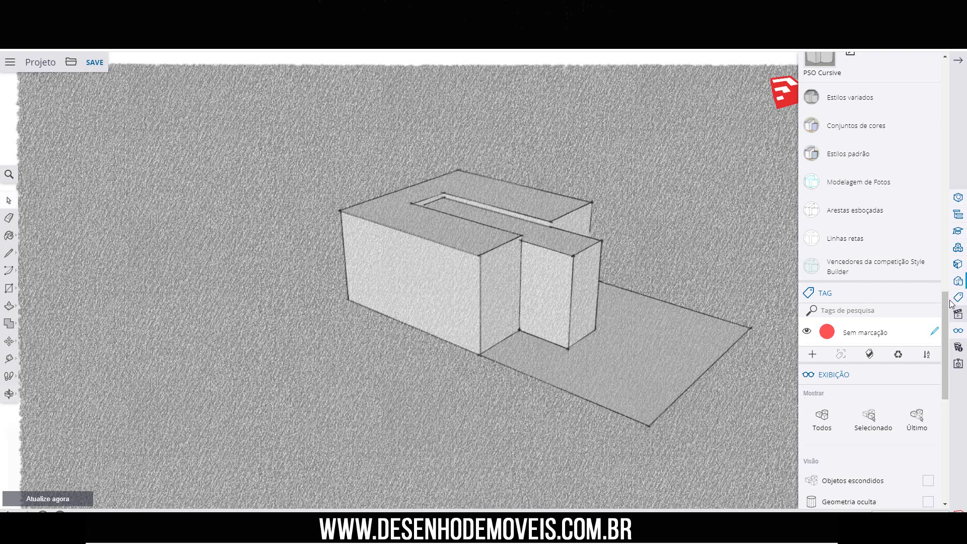
Show the Components 3D Warehouse search, orbit to a front view, and toggle the Outliner sections
click(959, 282)
click(959, 264)
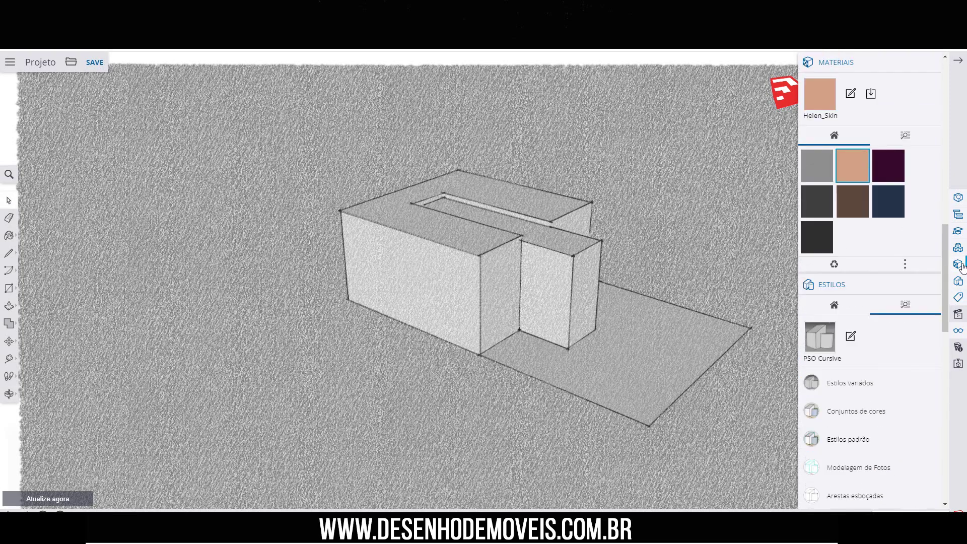
click(959, 247)
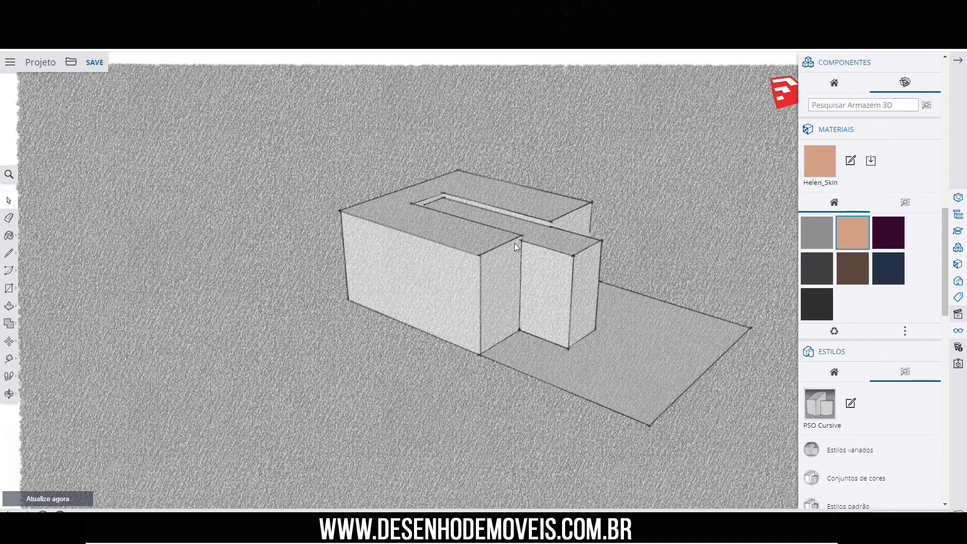
mouse_move(517, 247)
middle_down()
mouse_move(255, 194)
mouse_move(482, 264)
mouse_move(648, 230)
mouse_move(257, 220)
middle_up()
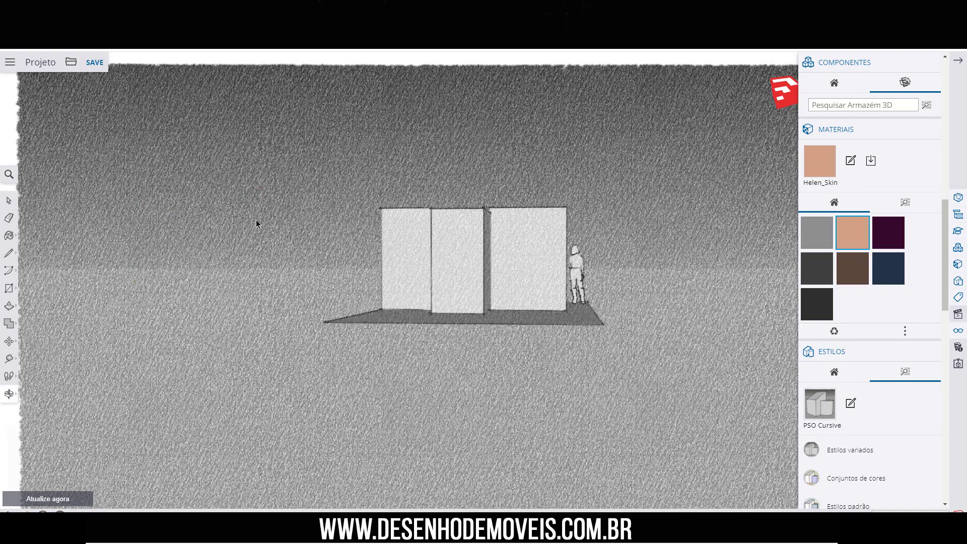
click(960, 222)
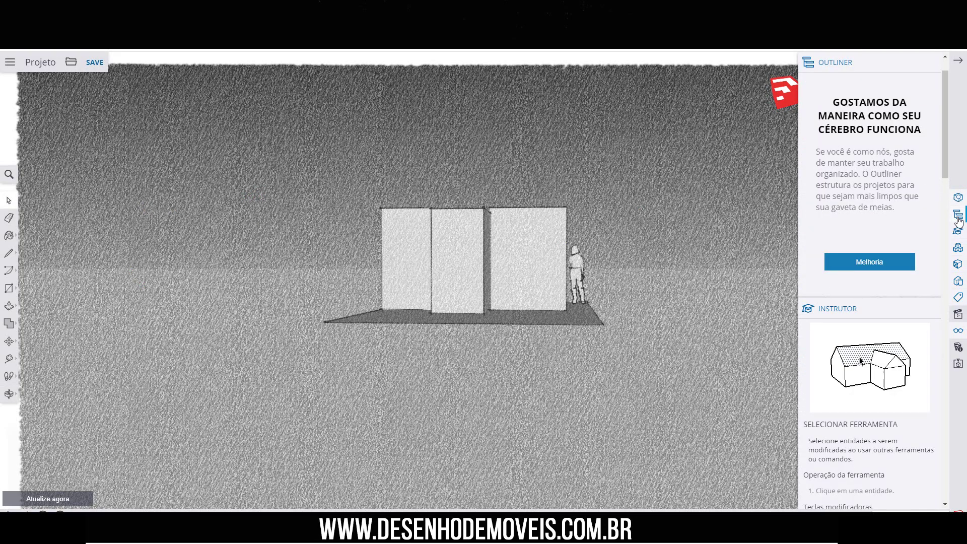
click(957, 247)
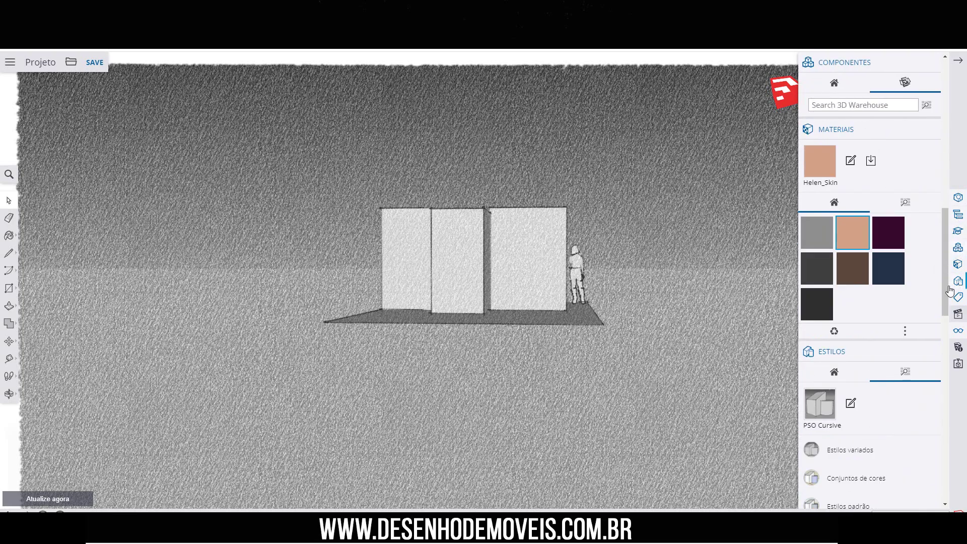
Abandon the sketchy style edit and display the model in the default Wireframe style
click(851, 403)
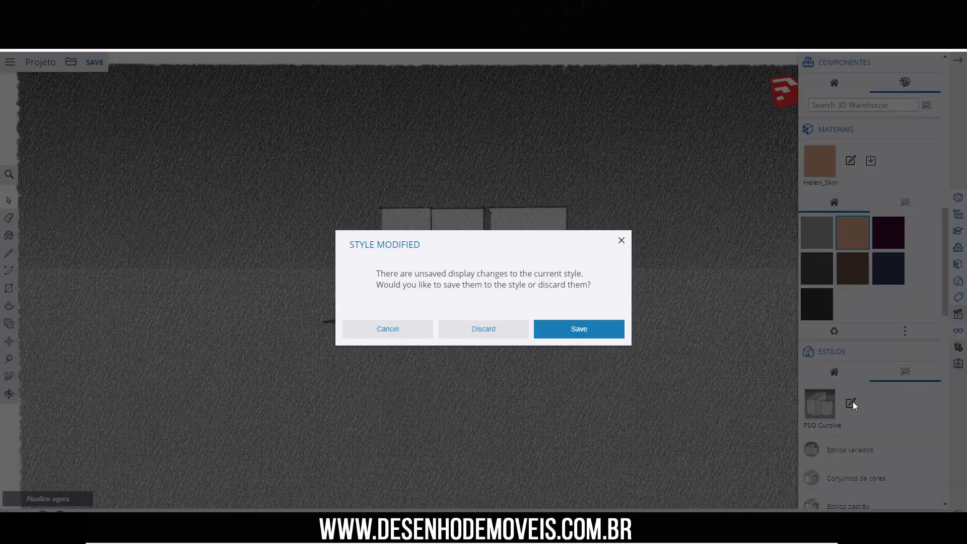
click(622, 243)
scroll(803, 423, down, 2)
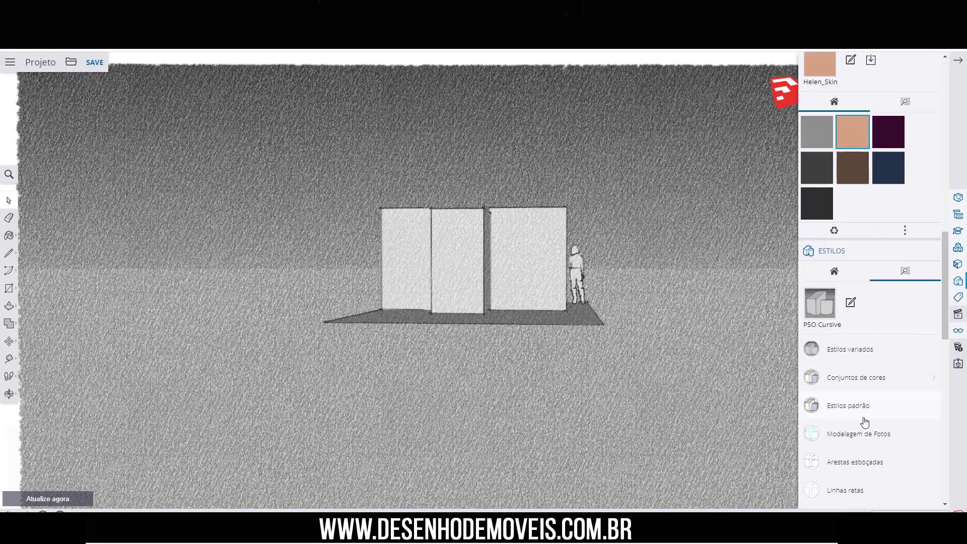
scroll(800, 322, down, 2)
click(846, 307)
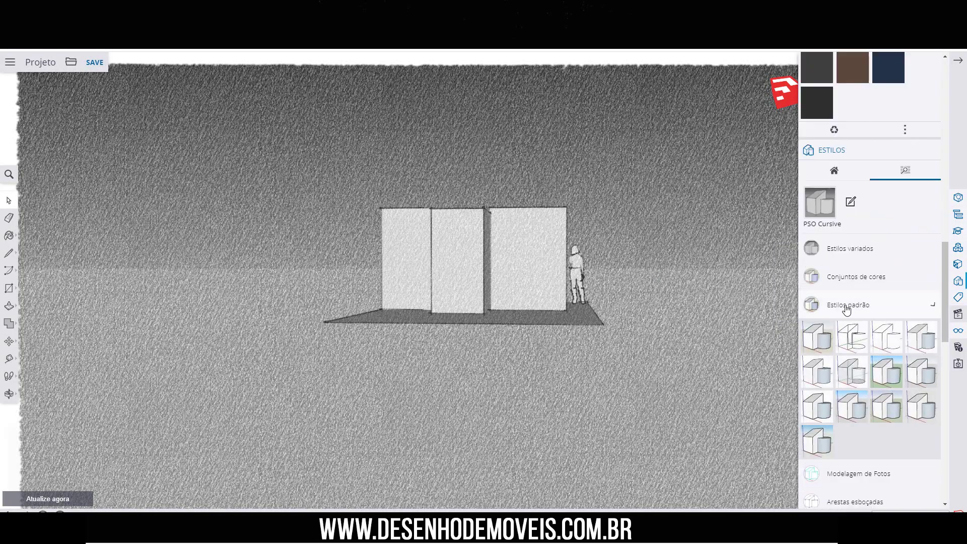
click(851, 337)
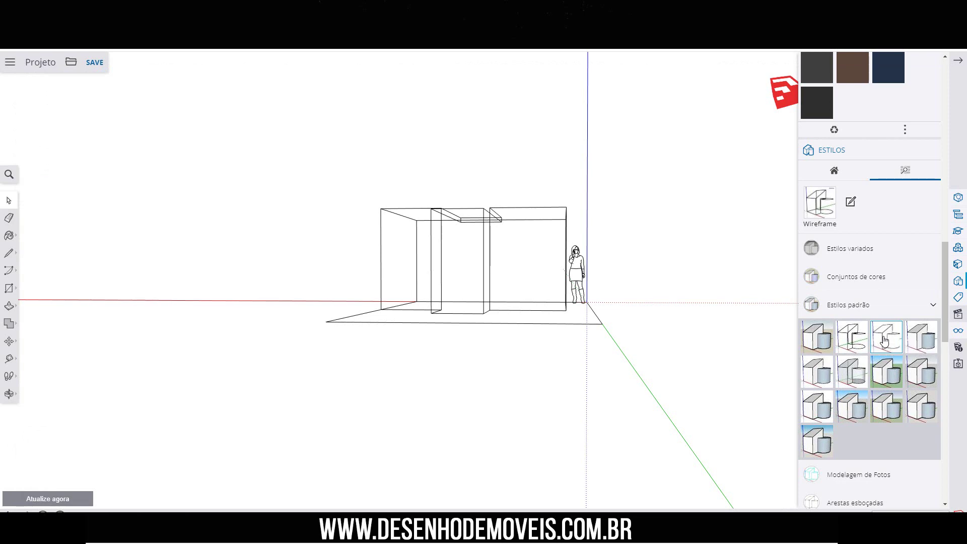
View the building in Hidden Line, then the Shaded style, from three-quarter and overhead angles
click(886, 337)
mouse_move(887, 337)
middle_down()
mouse_move(792, 401)
mouse_move(271, 325)
mouse_move(637, 303)
mouse_move(594, 307)
middle_up()
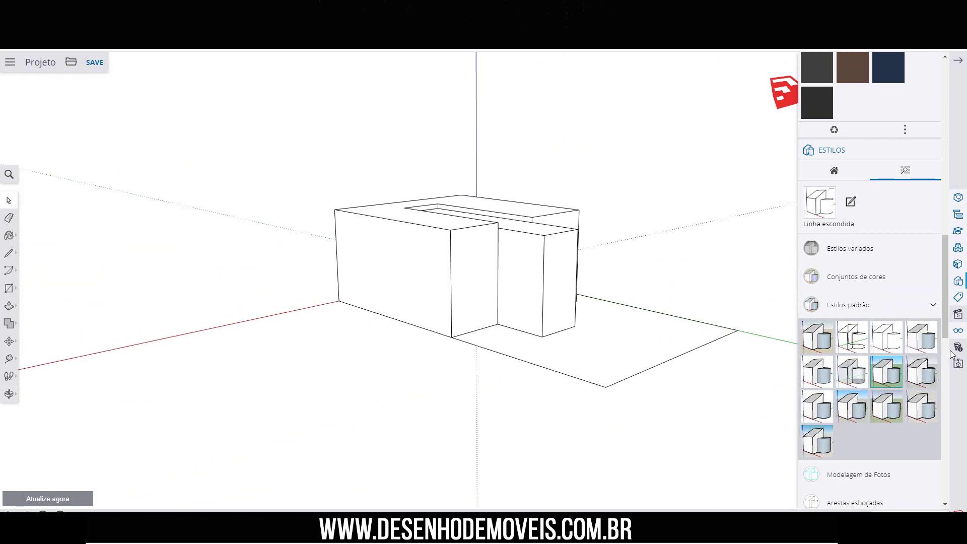
click(918, 347)
mouse_move(667, 246)
middle_down()
mouse_move(326, 235)
mouse_move(705, 196)
mouse_move(639, 190)
mouse_move(88, 311)
mouse_move(196, 207)
mouse_move(718, 408)
middle_up()
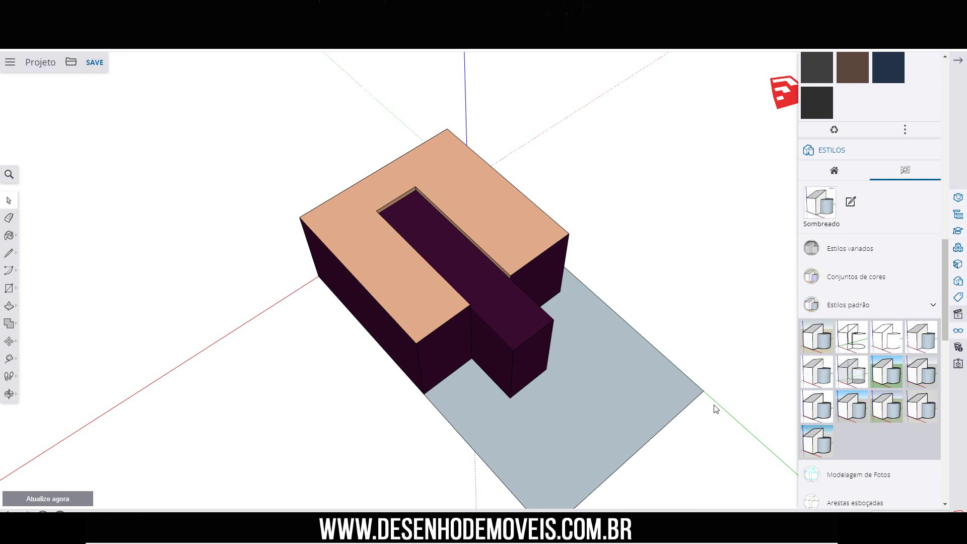
middle_drag(573, 388, 506, 357)
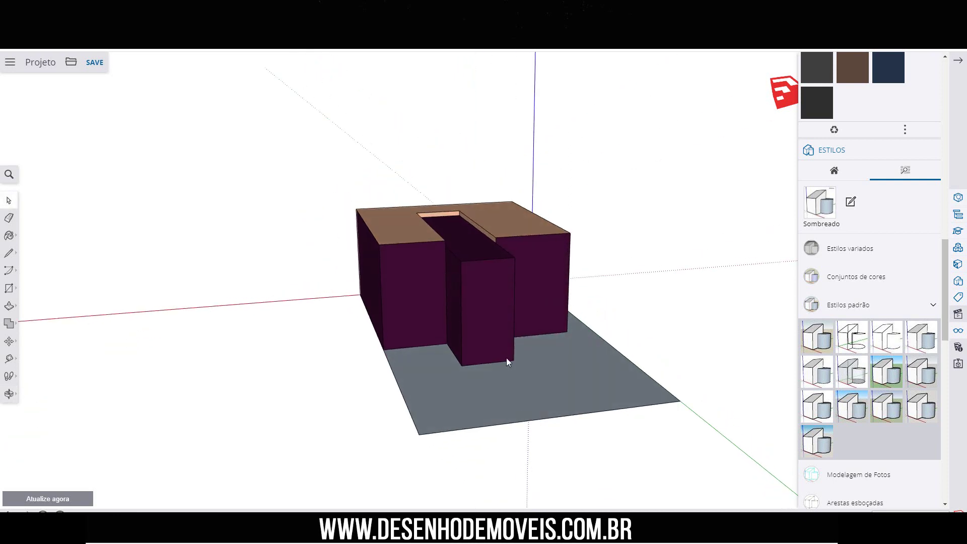
mouse_move(663, 290)
middle_down()
mouse_move(222, 190)
mouse_move(785, 246)
mouse_move(263, 82)
mouse_move(655, 381)
mouse_move(371, 277)
mouse_move(407, 212)
mouse_move(458, 227)
mouse_move(681, 242)
mouse_move(479, 248)
mouse_move(695, 274)
mouse_move(291, 330)
mouse_move(544, 366)
middle_up()
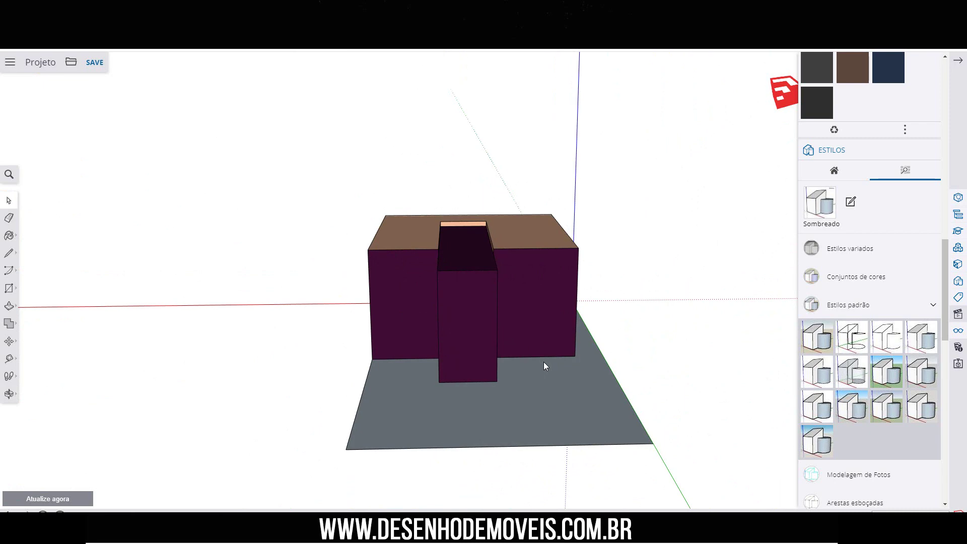
mouse_move(494, 352)
middle_down()
mouse_move(733, 308)
mouse_move(628, 235)
mouse_move(754, 364)
mouse_move(181, 418)
mouse_move(673, 297)
mouse_move(184, 427)
mouse_move(434, 438)
mouse_move(681, 415)
mouse_move(658, 369)
mouse_move(478, 188)
mouse_move(673, 289)
mouse_move(327, 341)
mouse_move(353, 352)
middle_up()
mouse_move(479, 414)
middle_down()
mouse_move(717, 319)
mouse_move(639, 450)
middle_up()
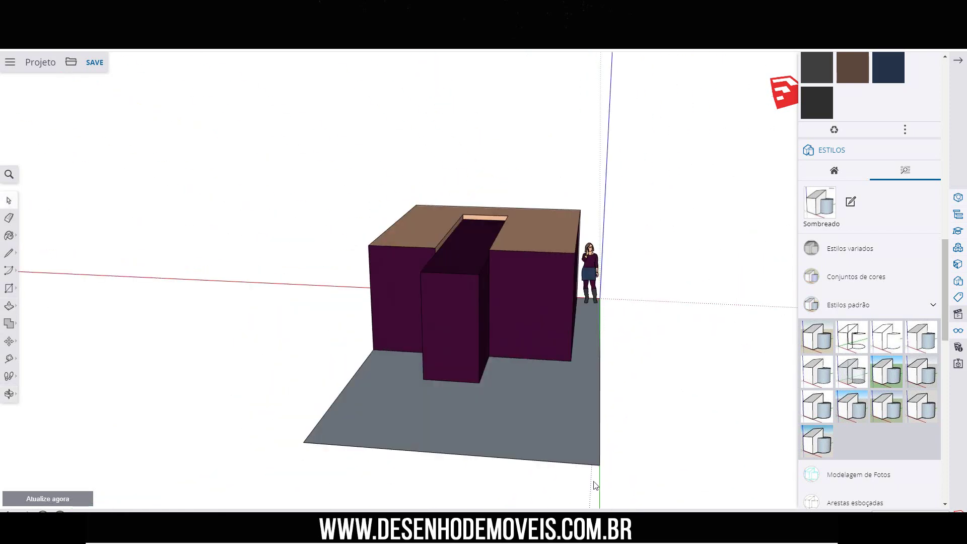